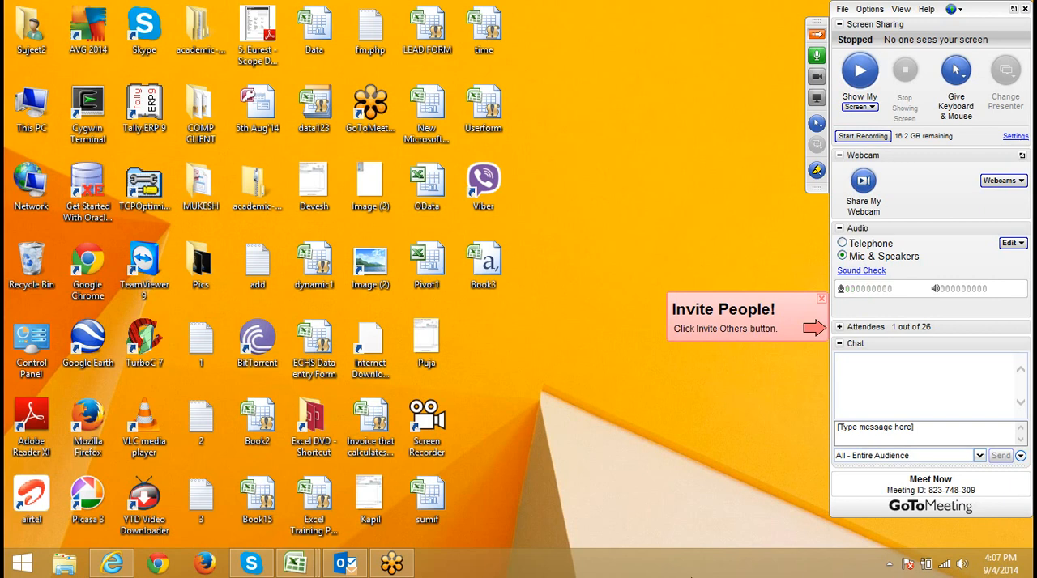
# Step: Switch to Outlook and start a new blank email message
pyautogui.click(354, 560)
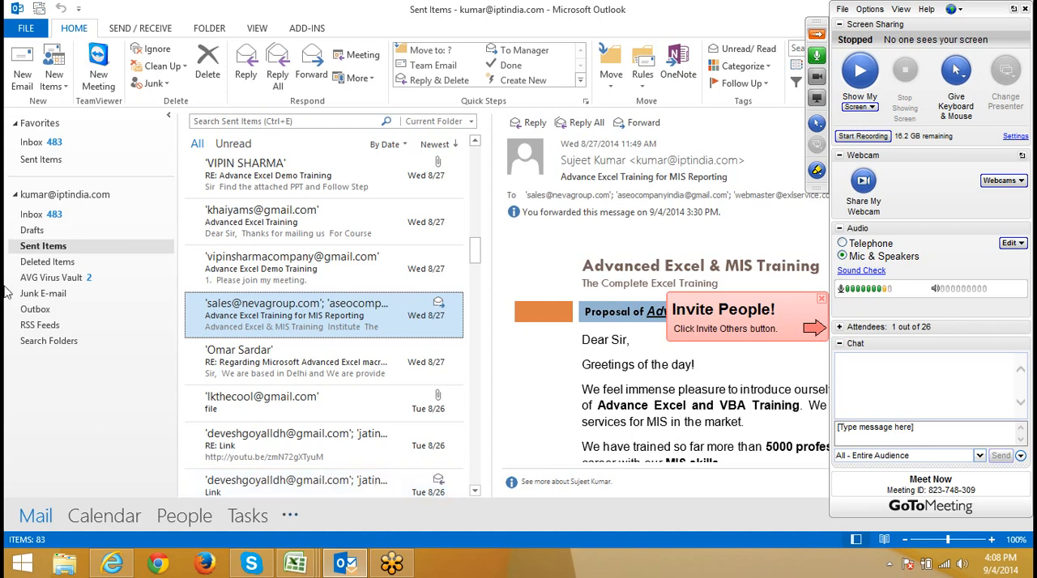
pyautogui.click(22, 74)
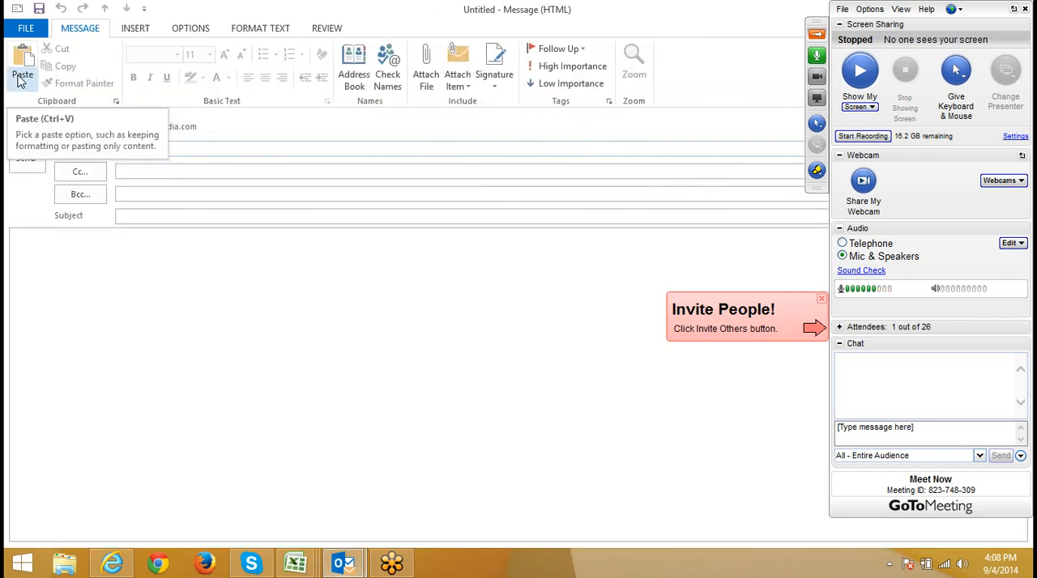
pyautogui.click(225, 308)
pyautogui.click(162, 146)
pyautogui.click(161, 170)
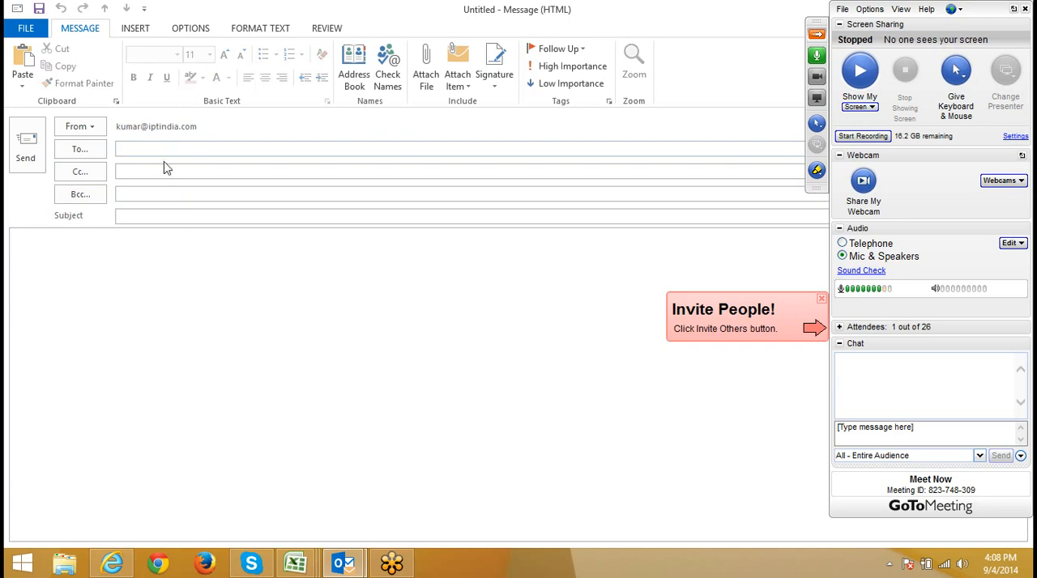
pyautogui.click(134, 193)
# Step: Collapse the GoToMeeting control panel and display the new message's options for the Bcc and From fields
pyautogui.click(816, 34)
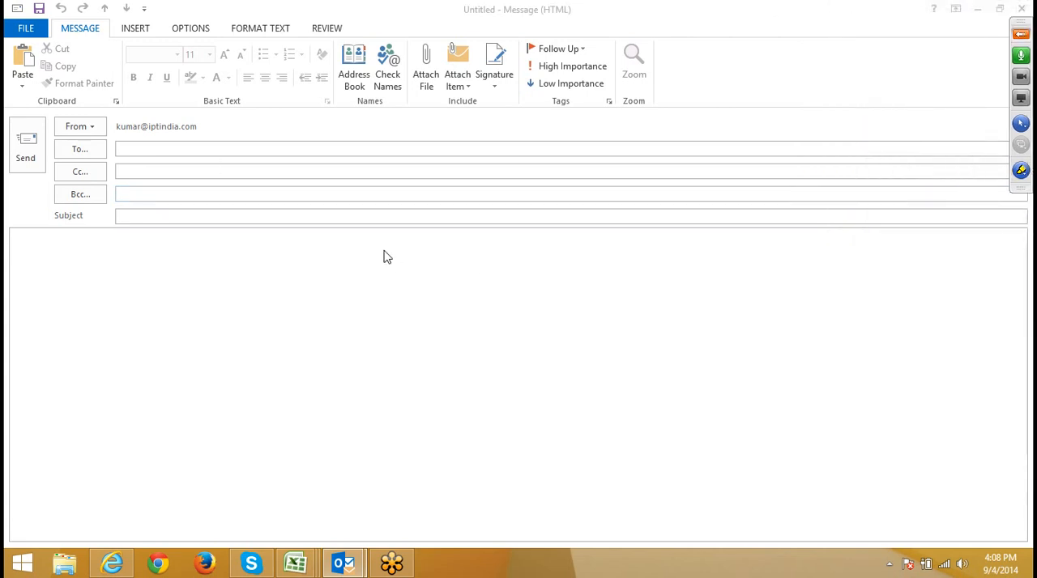
pyautogui.click(190, 31)
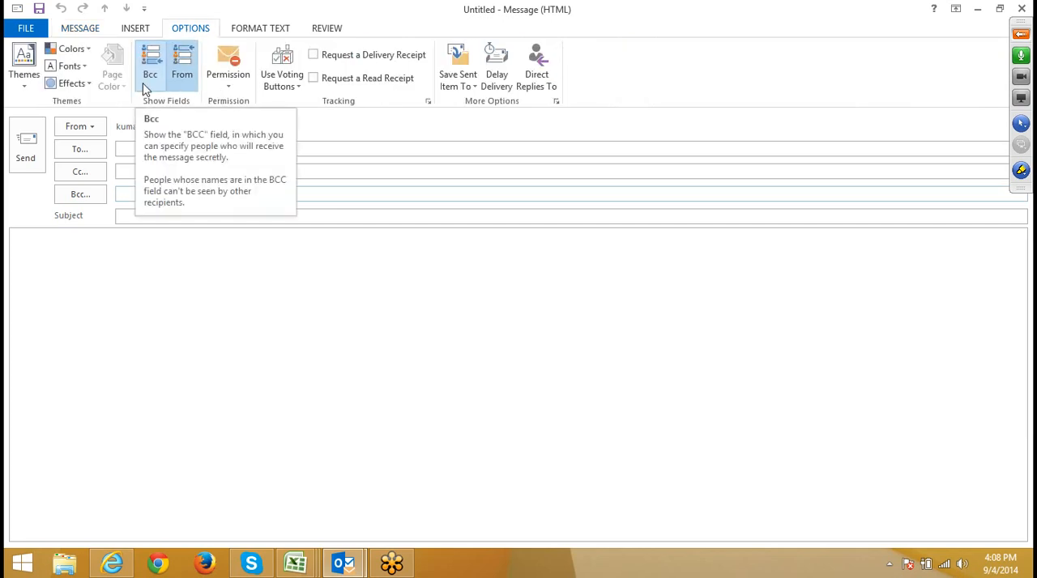
pyautogui.click(160, 261)
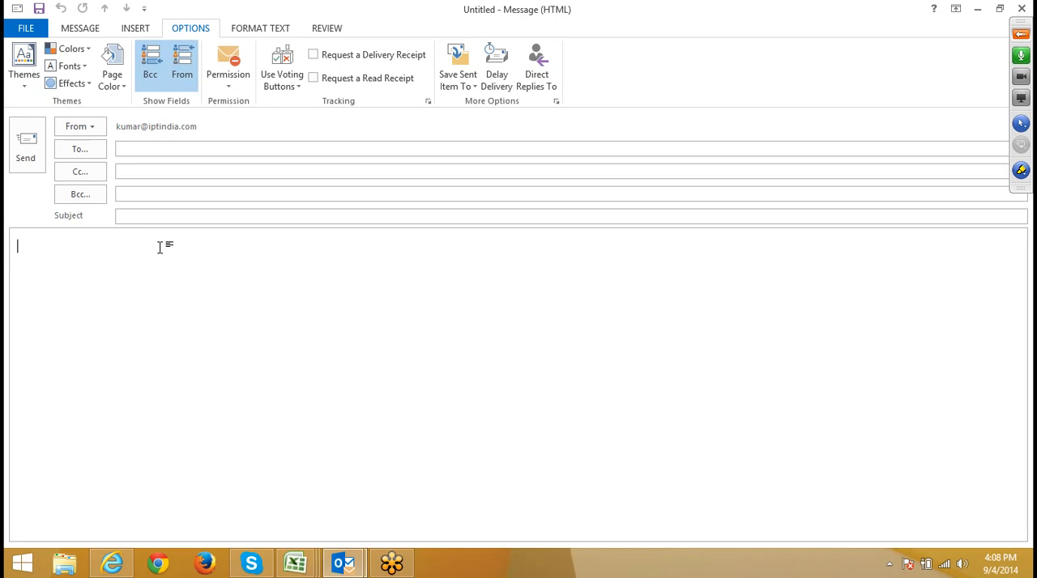
# Step: Set the message's sender to another e-mail address, choosing the suggested Gmail account
pyautogui.click(98, 129)
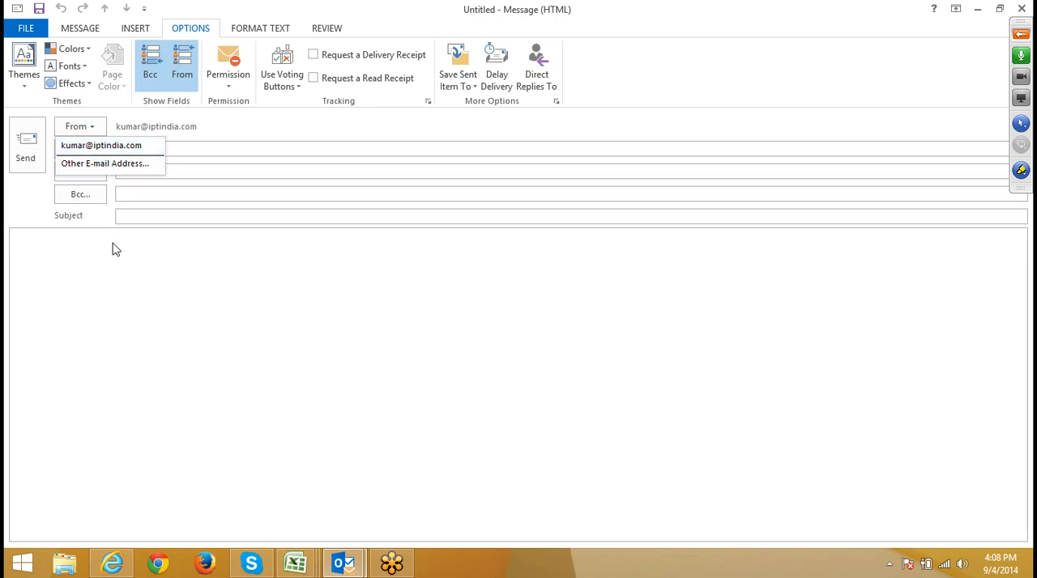
pyautogui.click(121, 289)
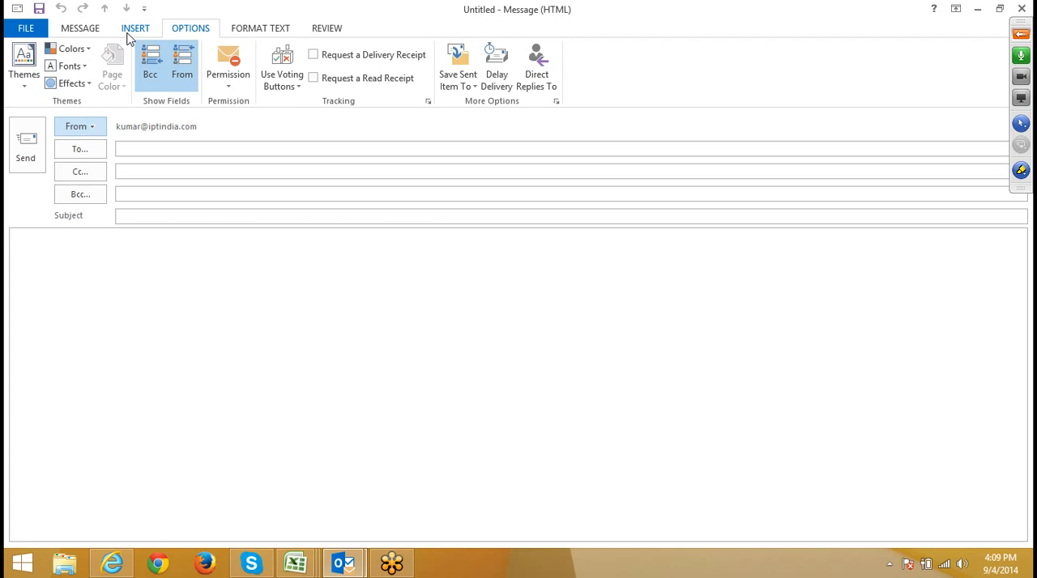
pyautogui.click(97, 122)
pyautogui.click(106, 166)
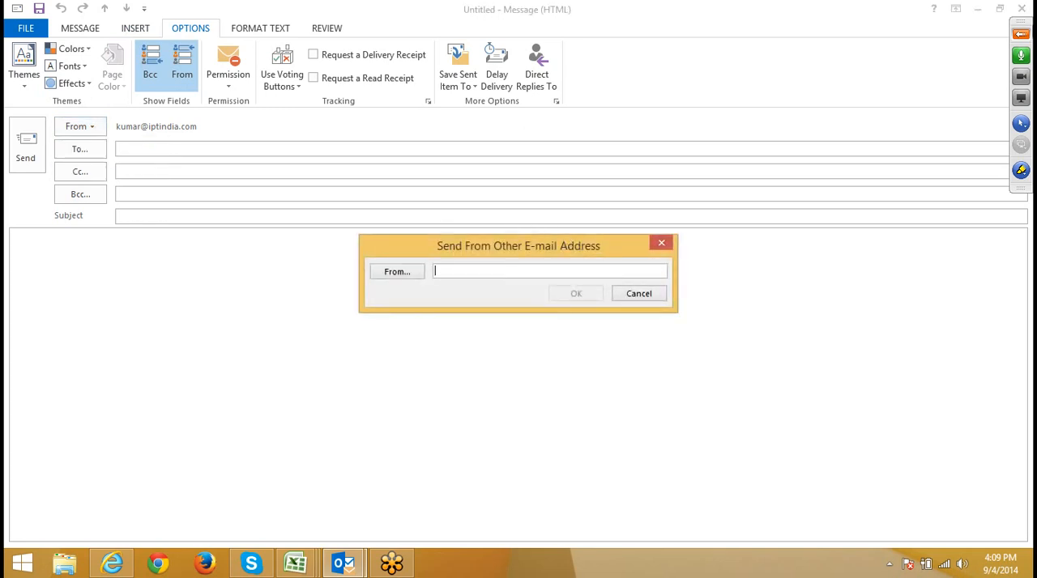
pyautogui.write('suj')
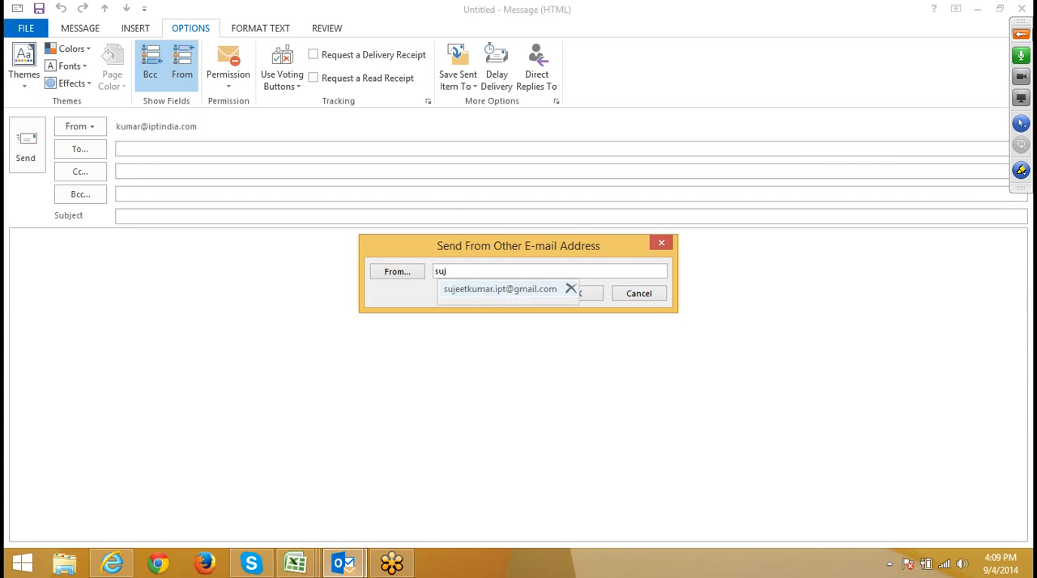
pyautogui.click(519, 289)
pyautogui.click(574, 292)
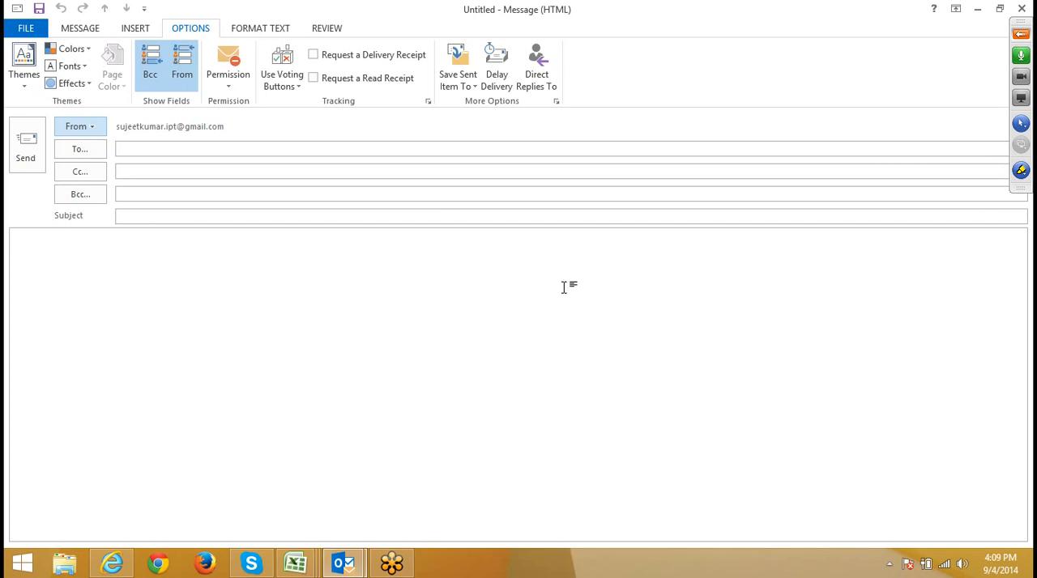
pyautogui.click(395, 283)
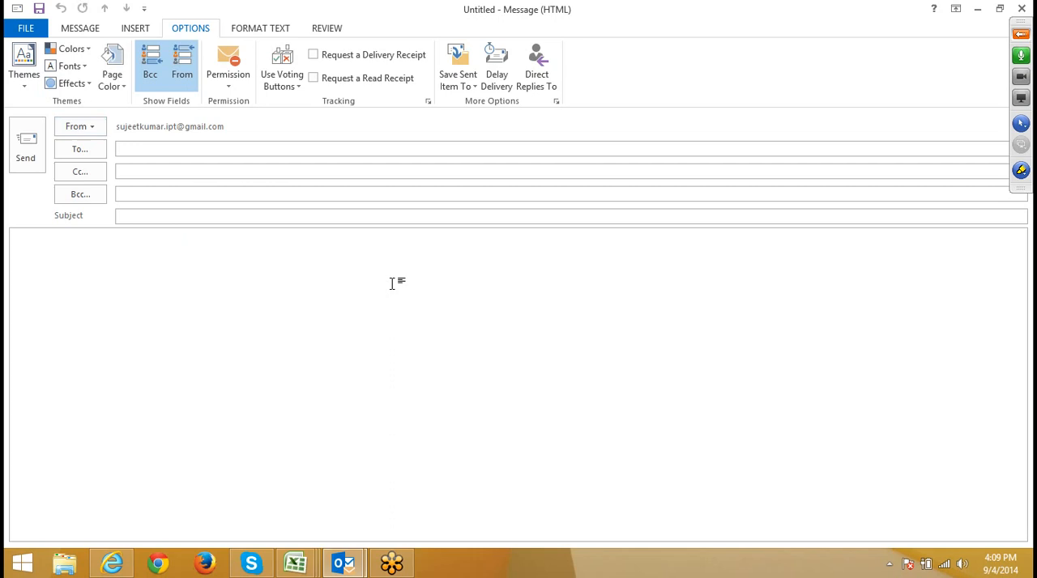
pyautogui.click(179, 171)
pyautogui.click(174, 195)
pyautogui.click(171, 215)
pyautogui.click(163, 272)
pyautogui.click(119, 86)
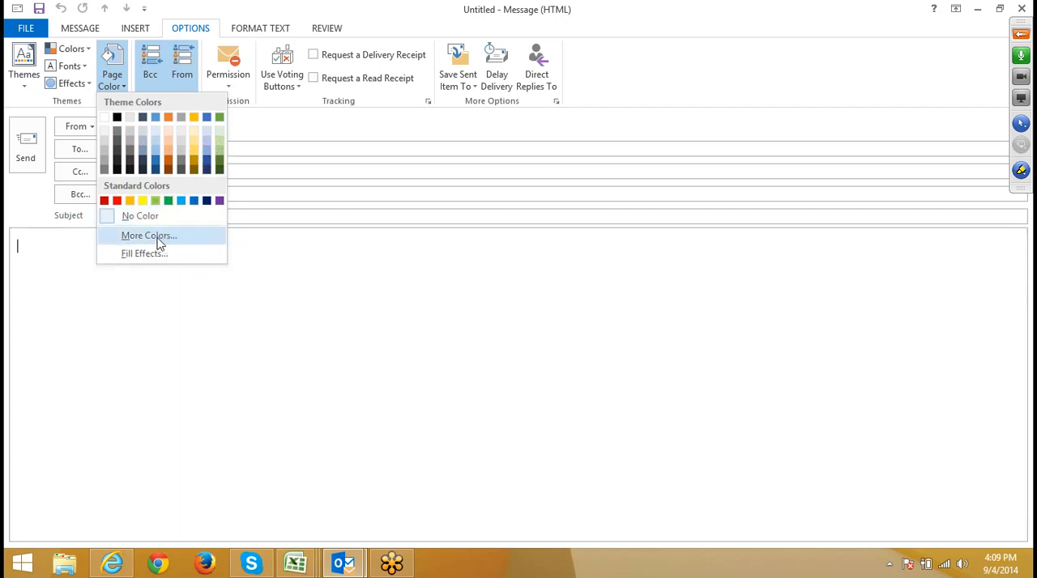
pyautogui.click(160, 239)
pyautogui.click(481, 165)
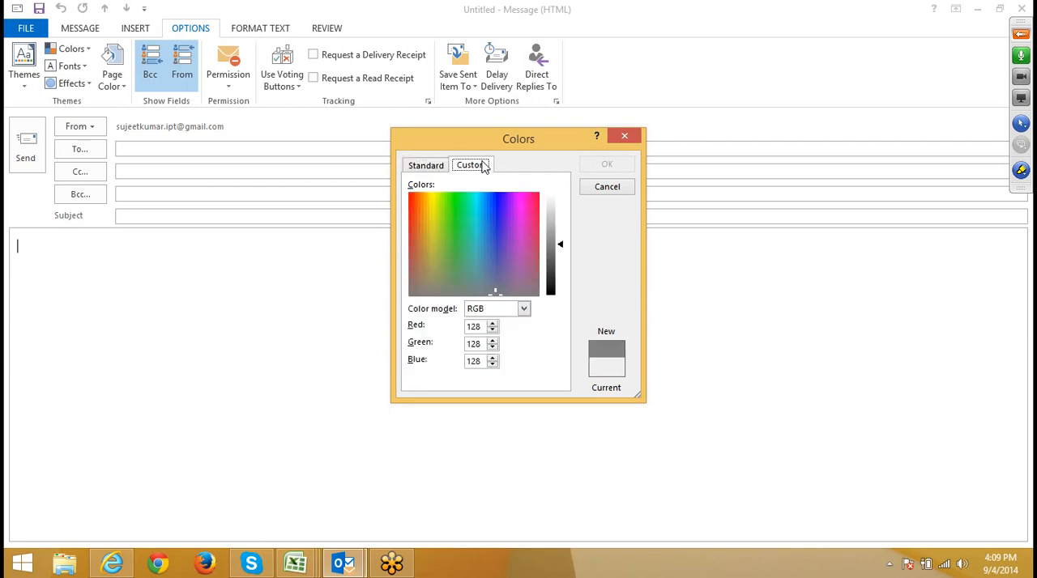
pyautogui.click(481, 214)
pyautogui.click(607, 187)
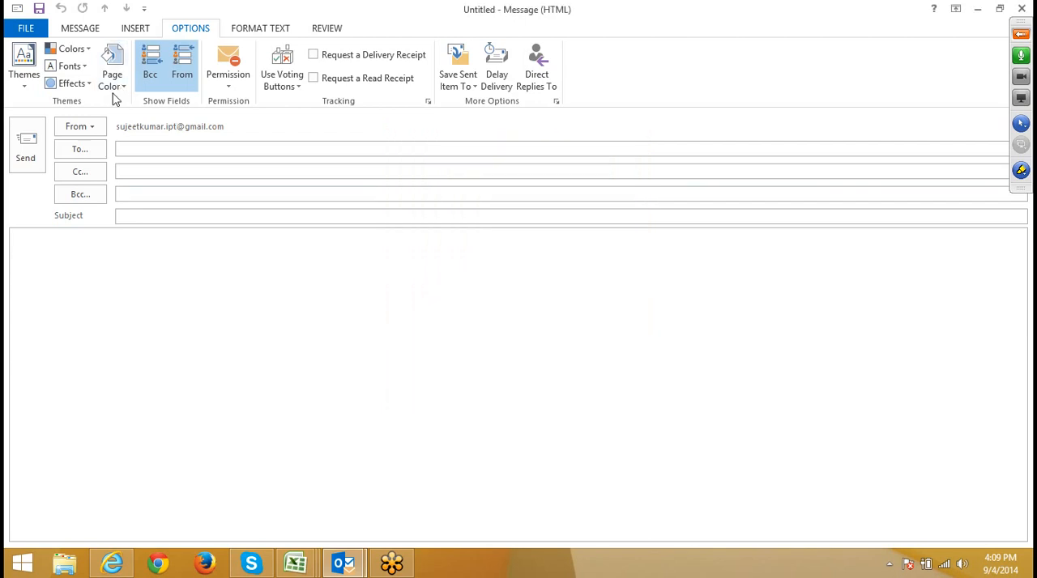
# Step: Fill the message page with a two-color gradient using red as Color 2 and the From center shading style
pyautogui.click(111, 89)
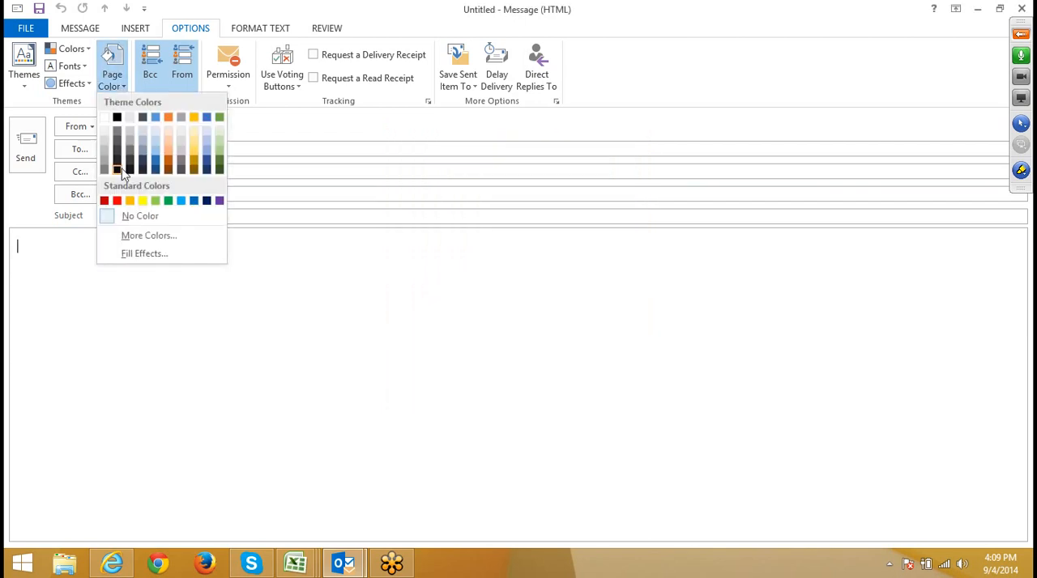
pyautogui.click(141, 256)
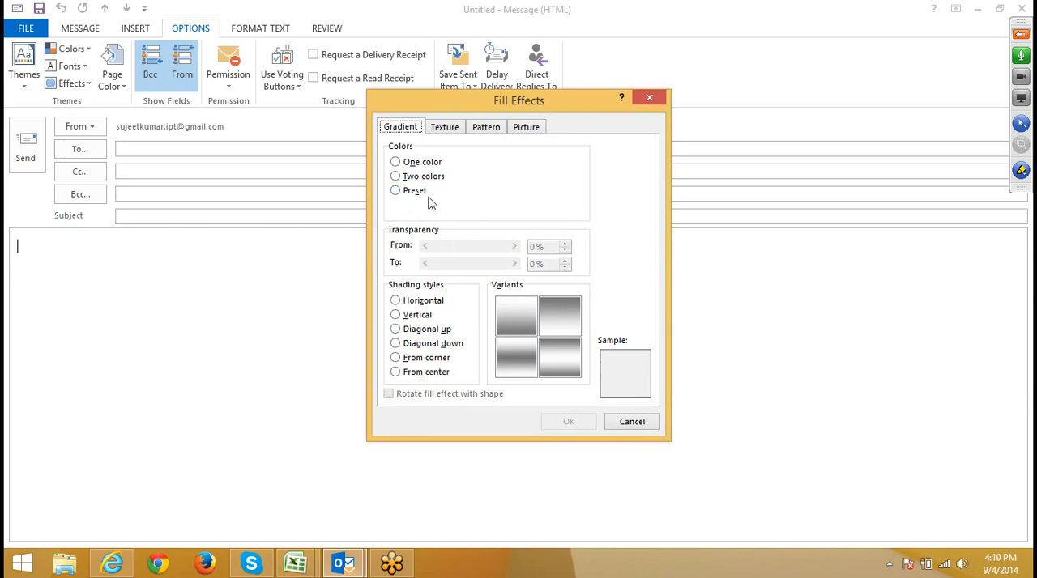
pyautogui.click(403, 166)
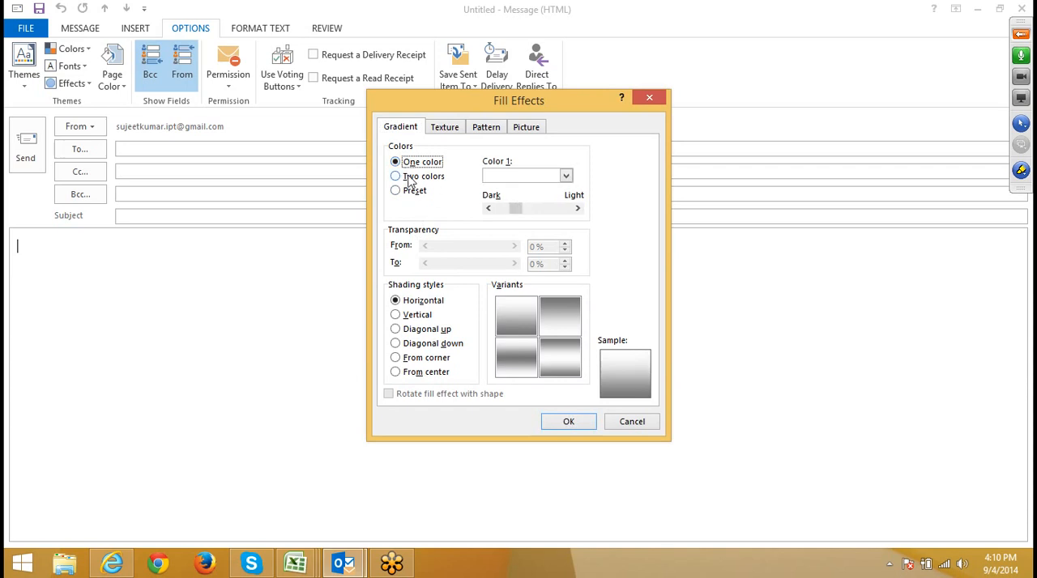
pyautogui.click(411, 178)
pyautogui.click(491, 207)
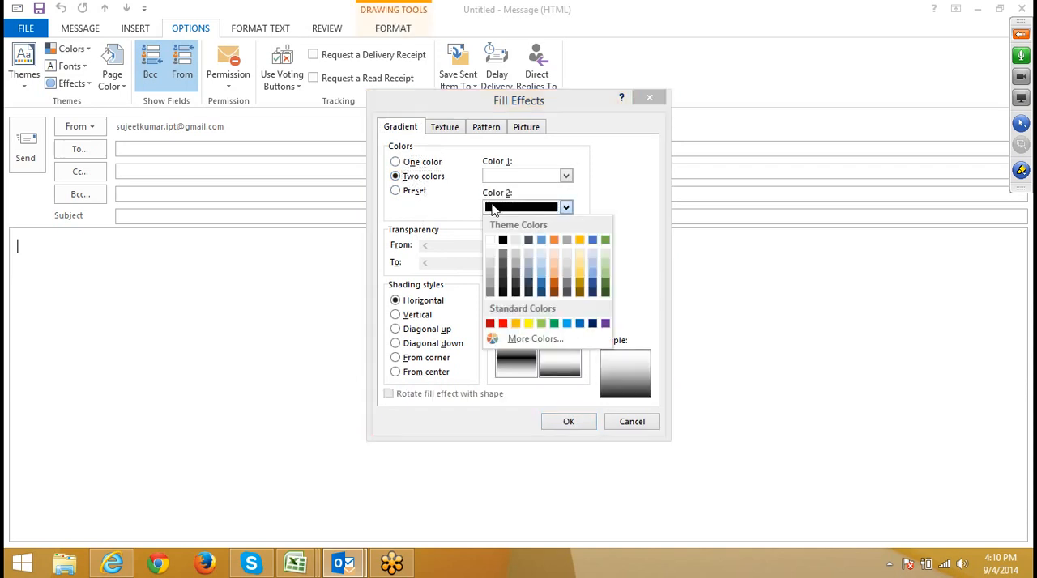
pyautogui.click(503, 324)
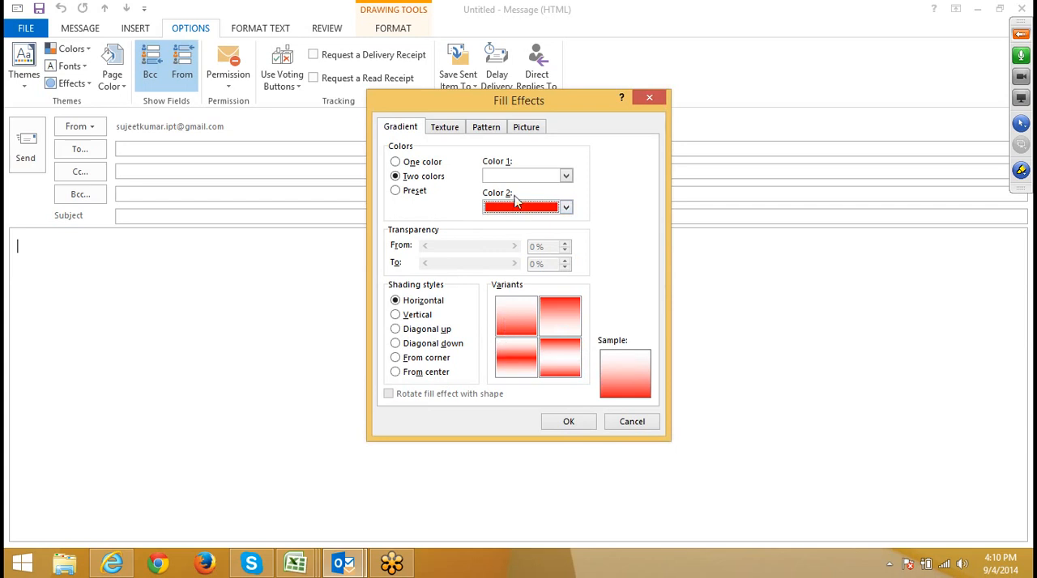
pyautogui.click(412, 373)
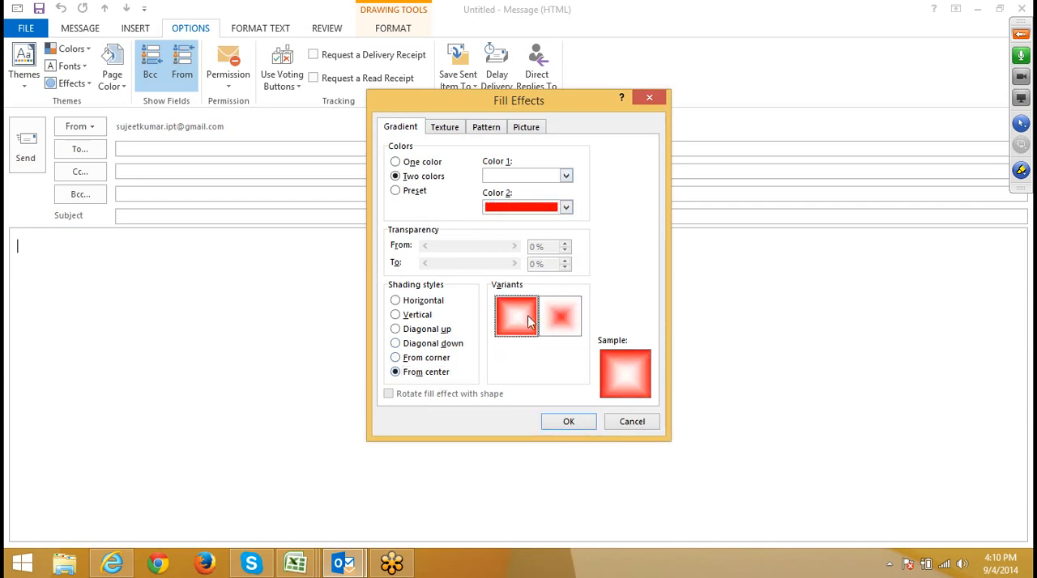
pyautogui.click(569, 421)
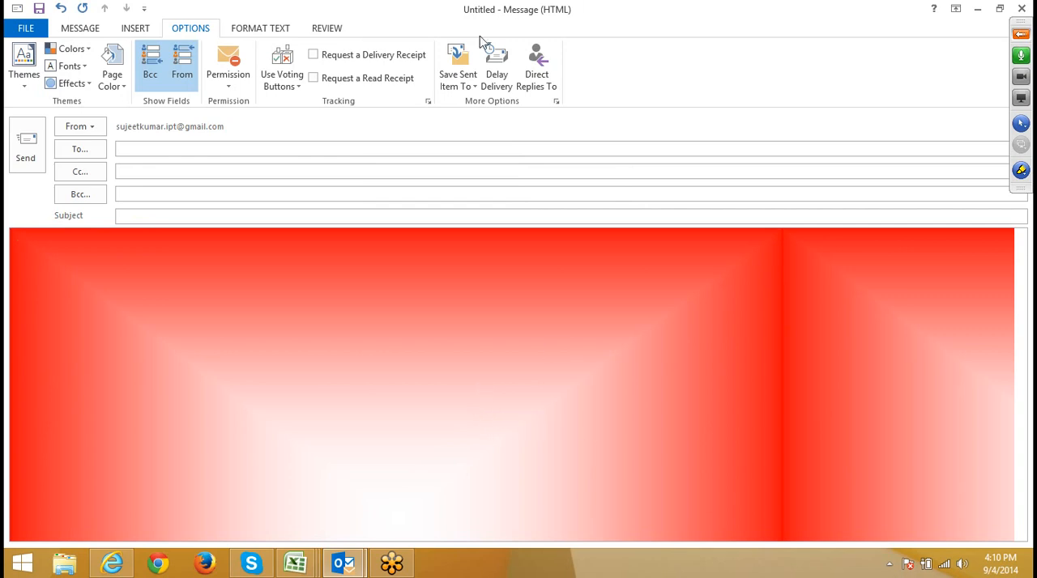
# Step: Check the options for where the sent message is saved, and return to the main mailbox window
pyautogui.click(450, 81)
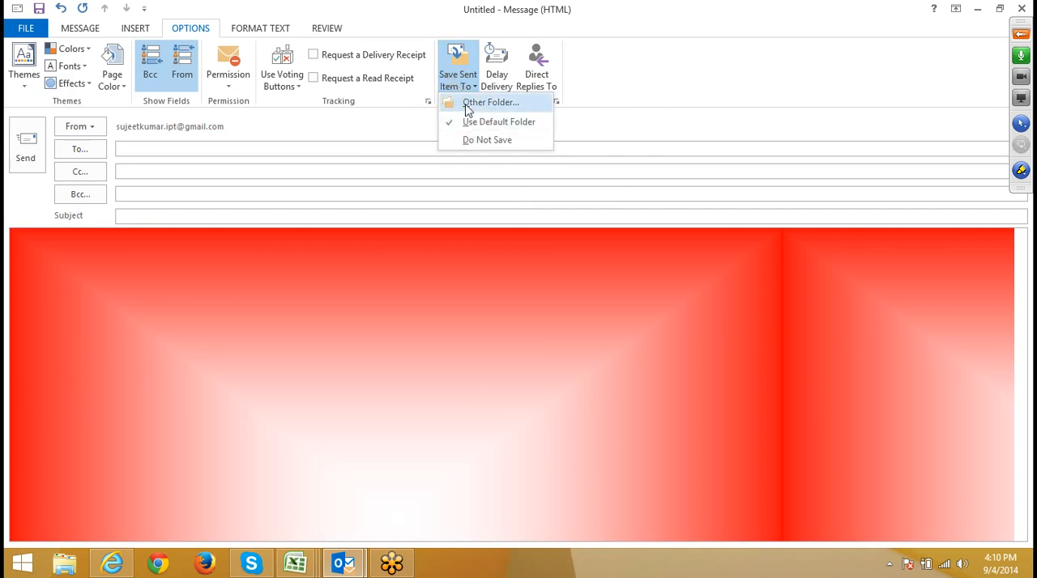
pyautogui.click(328, 563)
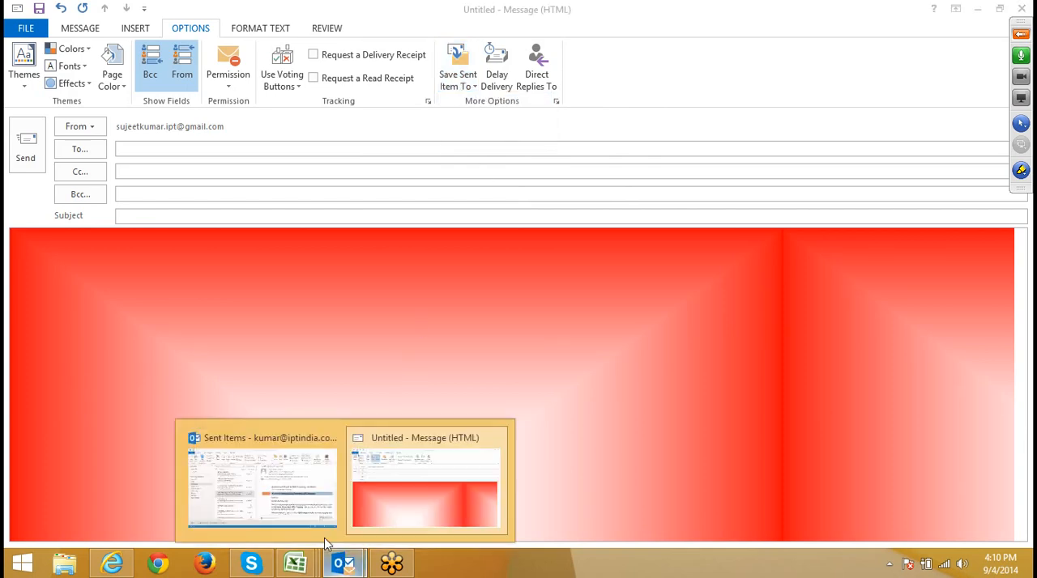
pyautogui.click(306, 522)
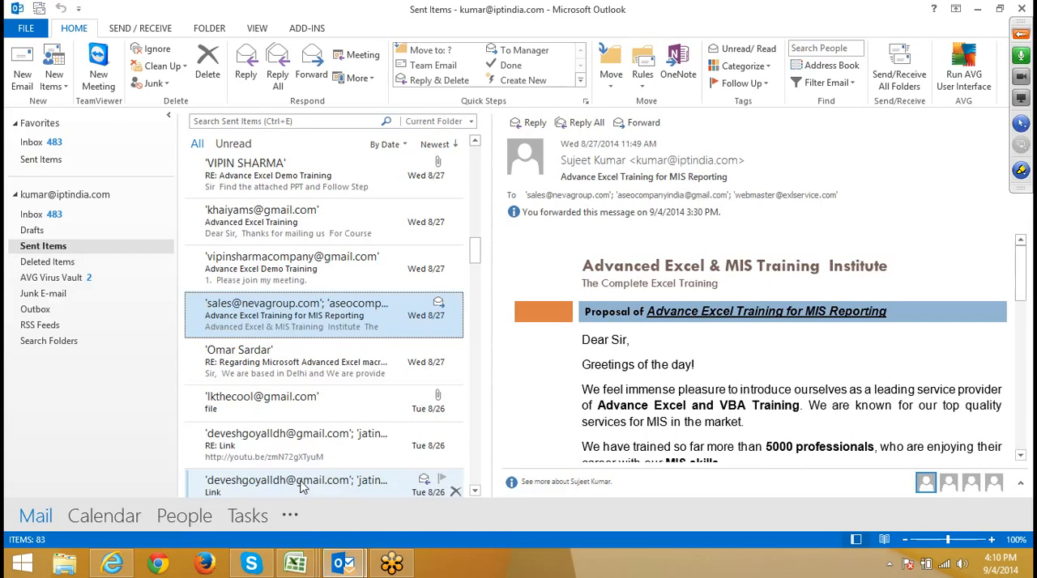
# Step: Create a subfolder named Other under the Inbox and open it
pyautogui.click(44, 248)
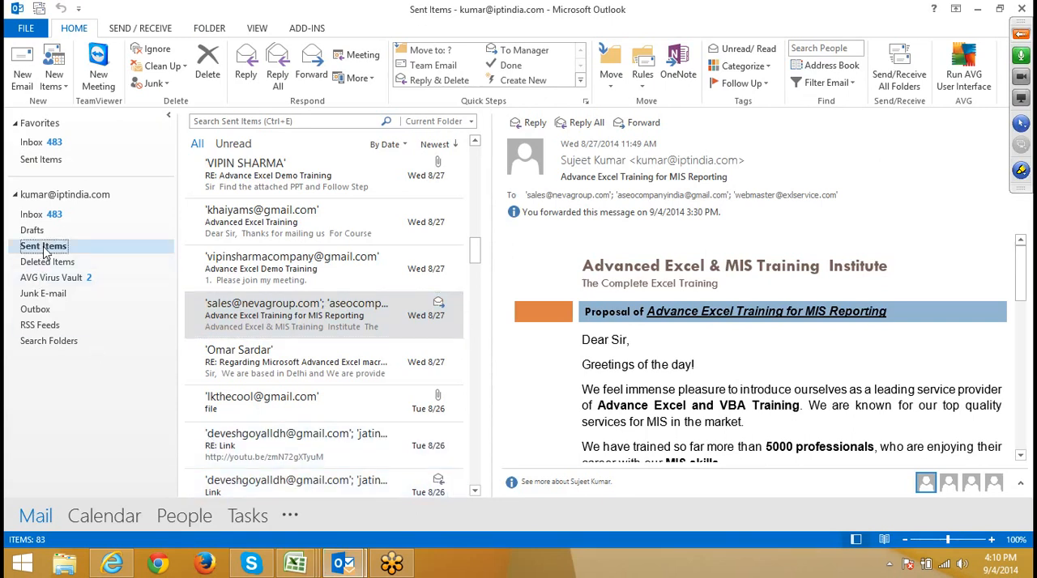
pyautogui.click(34, 215)
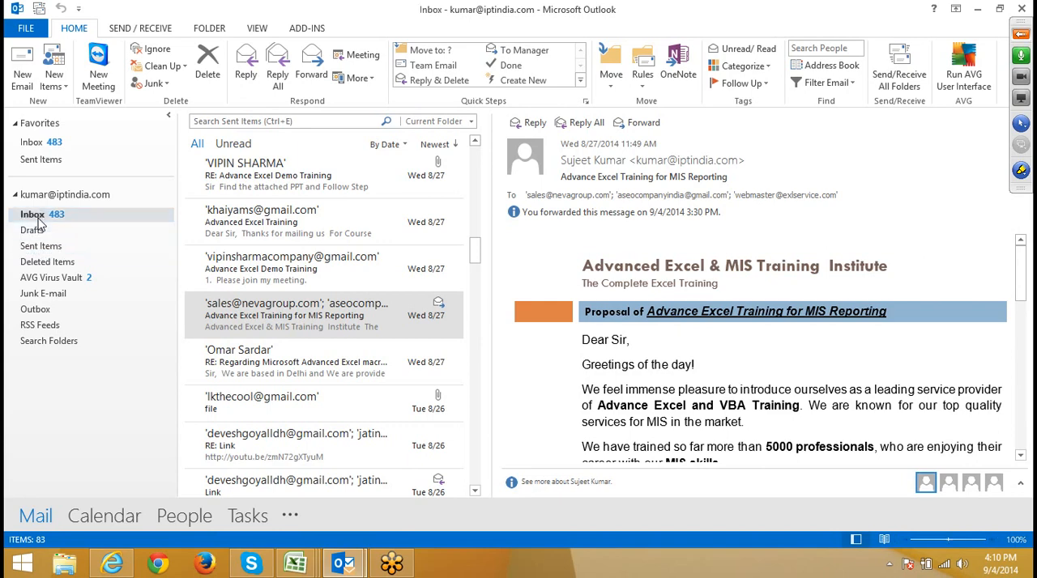
pyautogui.rightClick(38, 219)
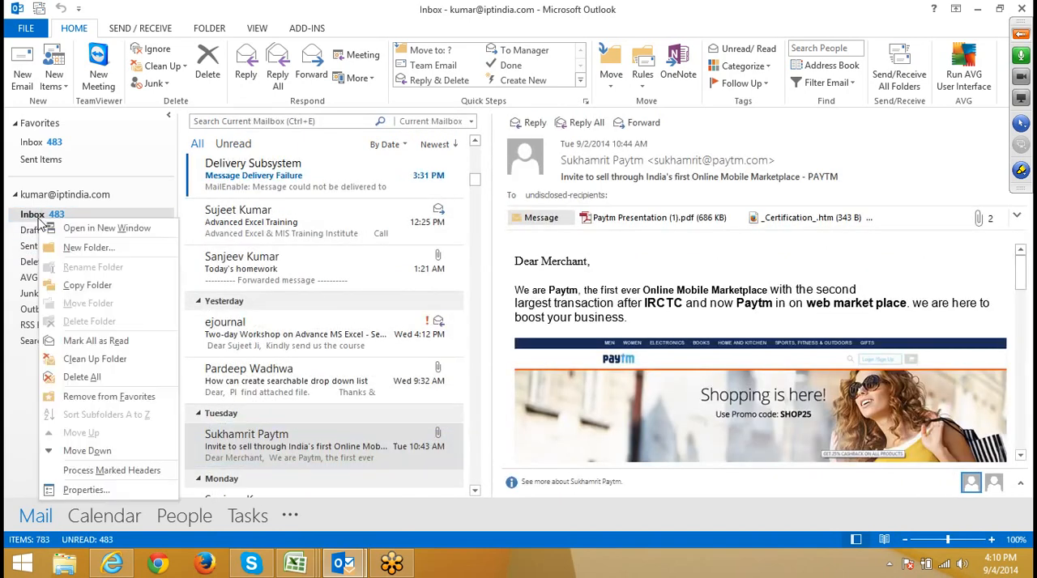
pyautogui.click(90, 250)
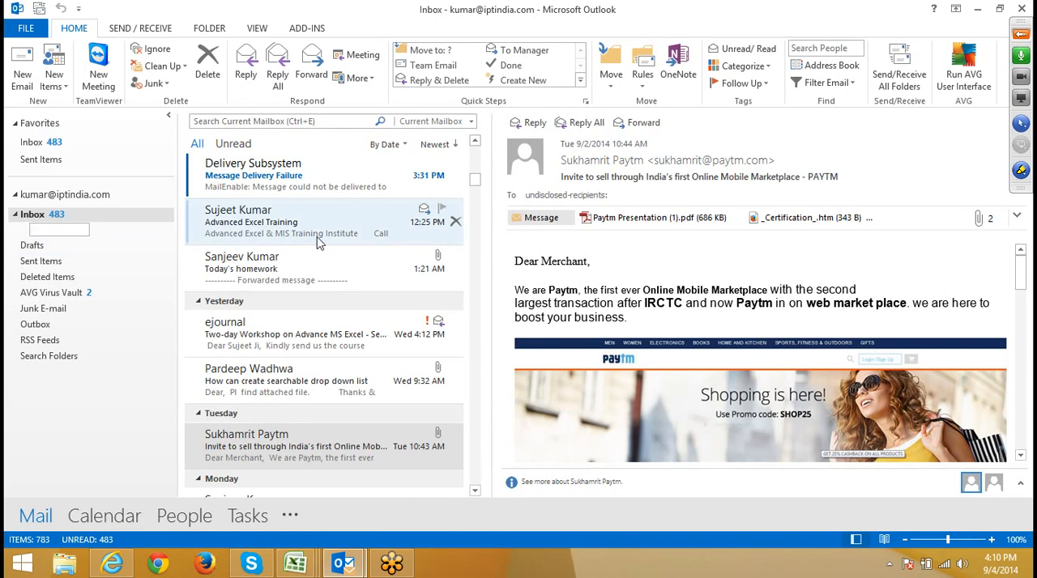
pyautogui.write('Other')
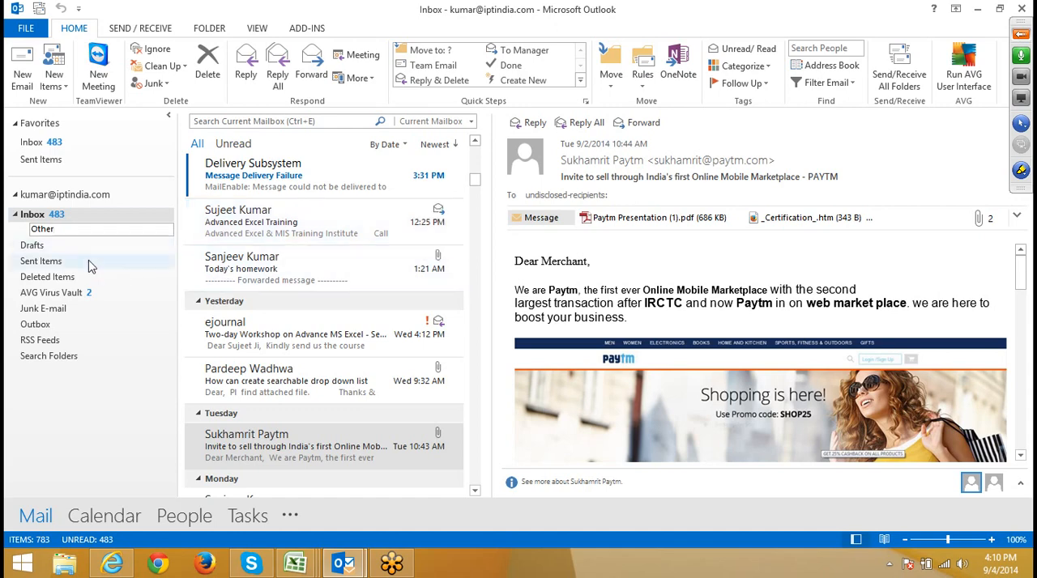
pyautogui.press('Return')
pyautogui.doubleClick(45, 215)
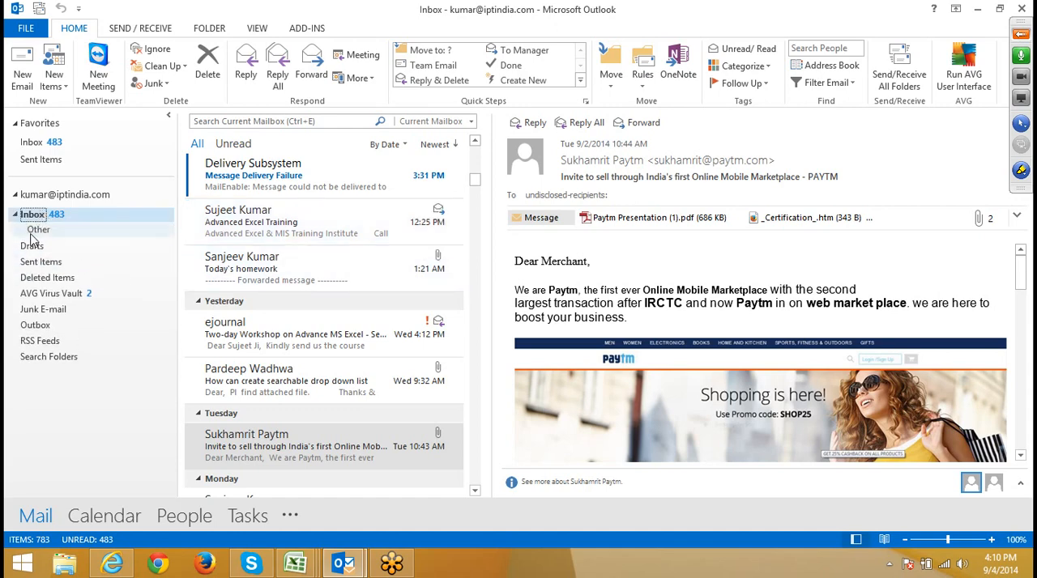
pyautogui.click(34, 230)
# Step: Create a subfolder named Other under Sent Items and open it
pyautogui.click(39, 261)
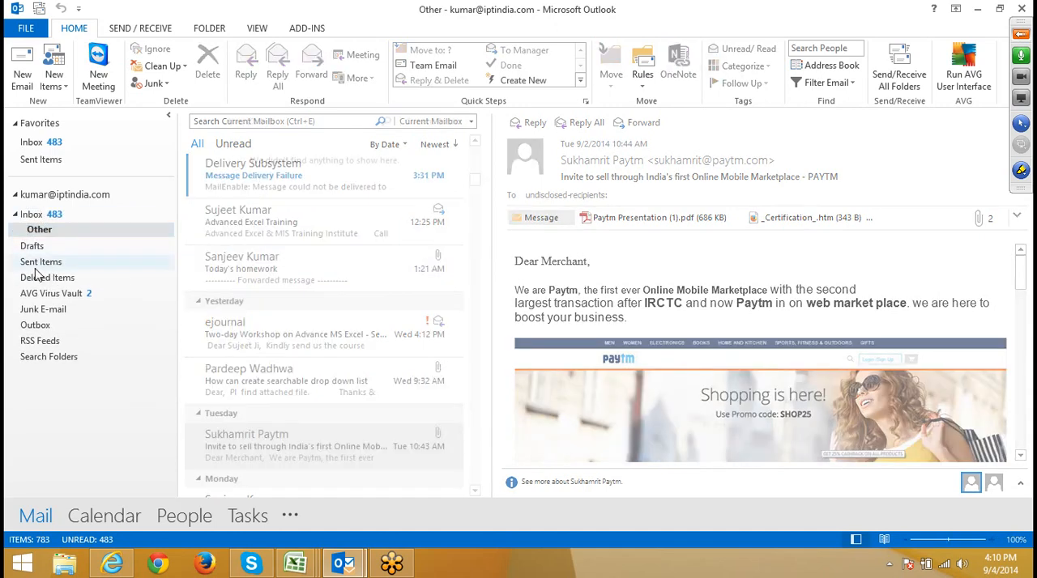
pyautogui.rightClick(34, 263)
pyautogui.click(65, 292)
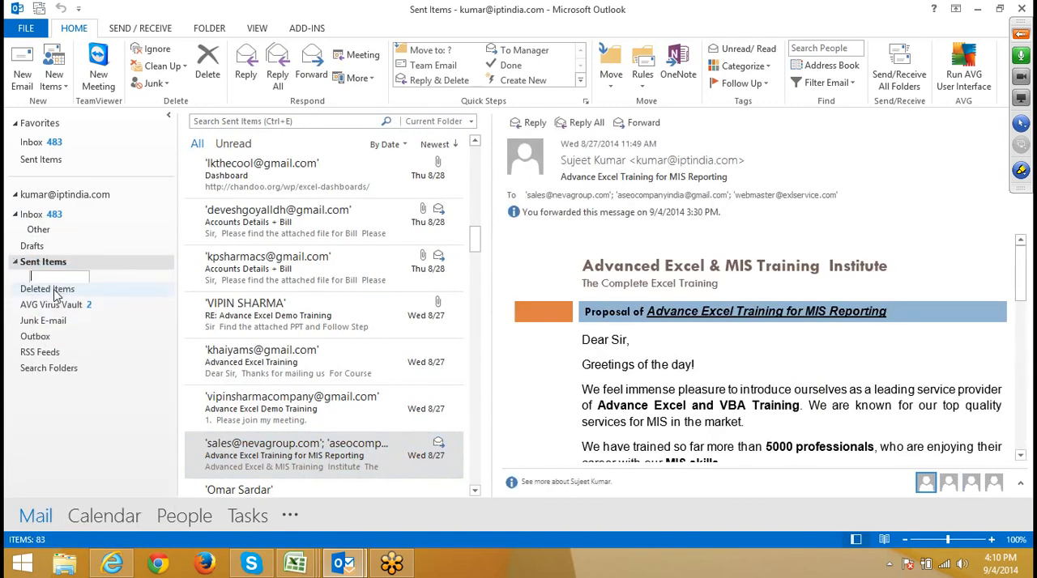
pyautogui.write('?O')
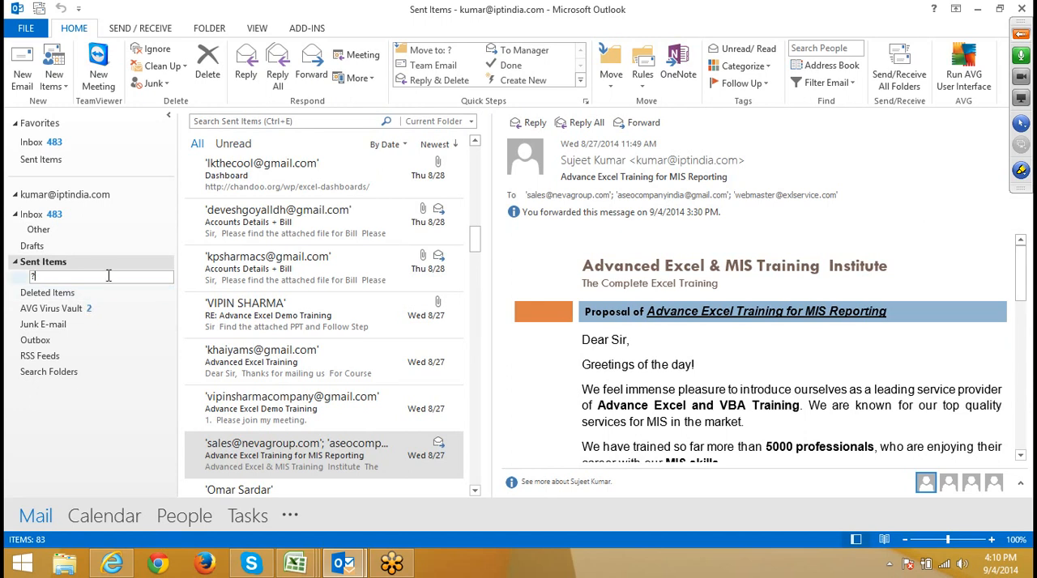
pyautogui.press('BackSpace')
pyautogui.press('BackSpace')
pyautogui.write('/Oyh')
pyautogui.press('BackSpace')
pyautogui.press('BackSpace')
pyautogui.press('BackSpace')
pyautogui.write('Oth')
pyautogui.click(74, 293)
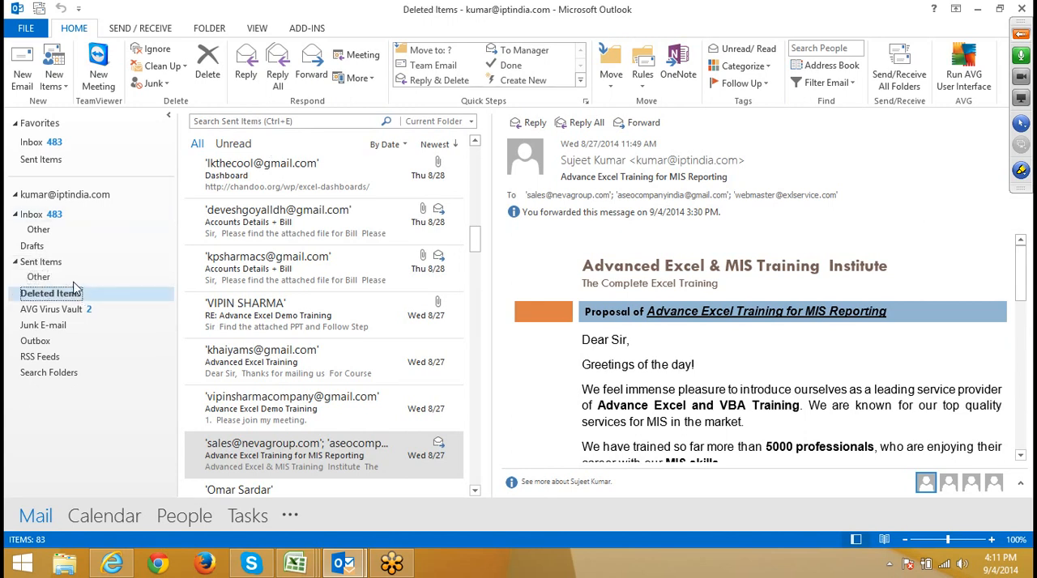
pyautogui.click(157, 279)
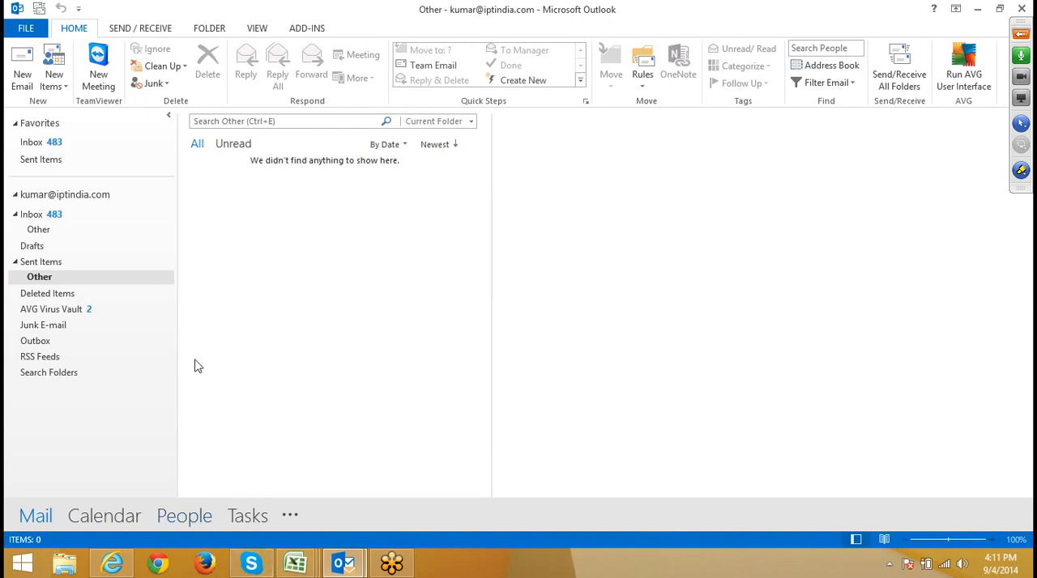
# Step: Return to the draft message and set its sent copy to be saved in the Other subfolder of Sent Items
pyautogui.moveTo(342, 561)
pyautogui.click(357, 516)
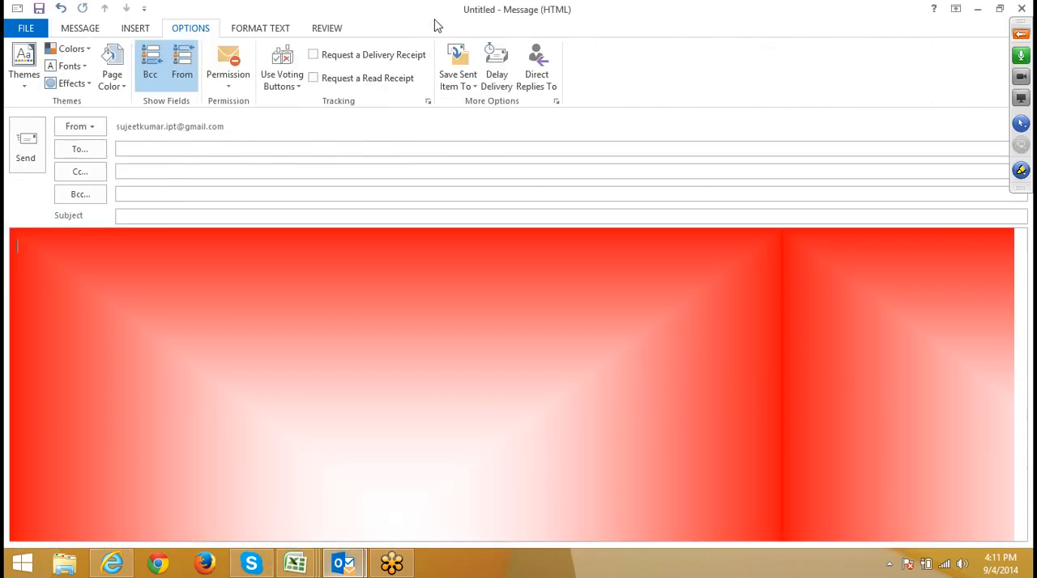
pyautogui.click(458, 77)
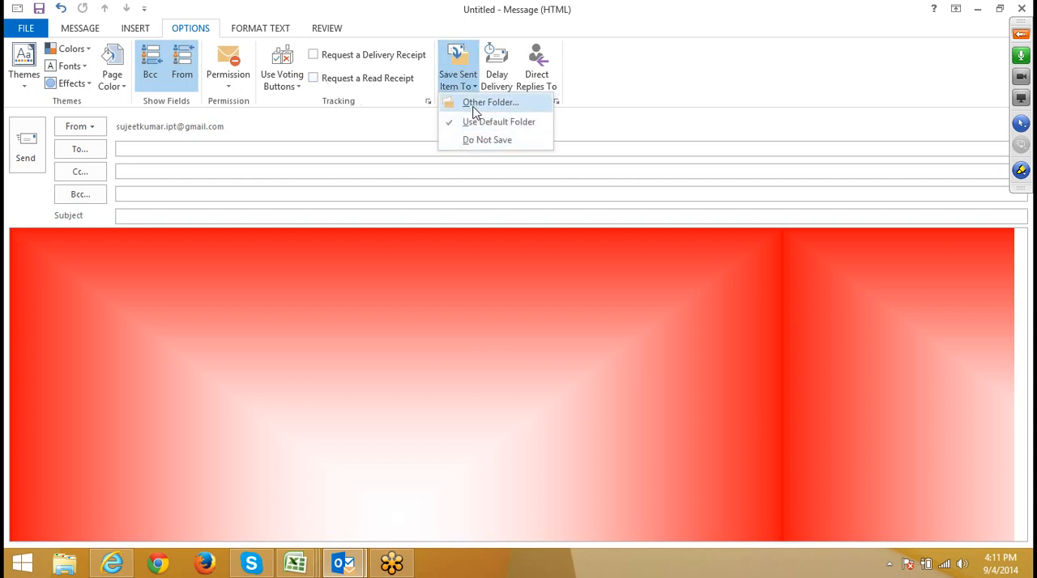
pyautogui.click(476, 104)
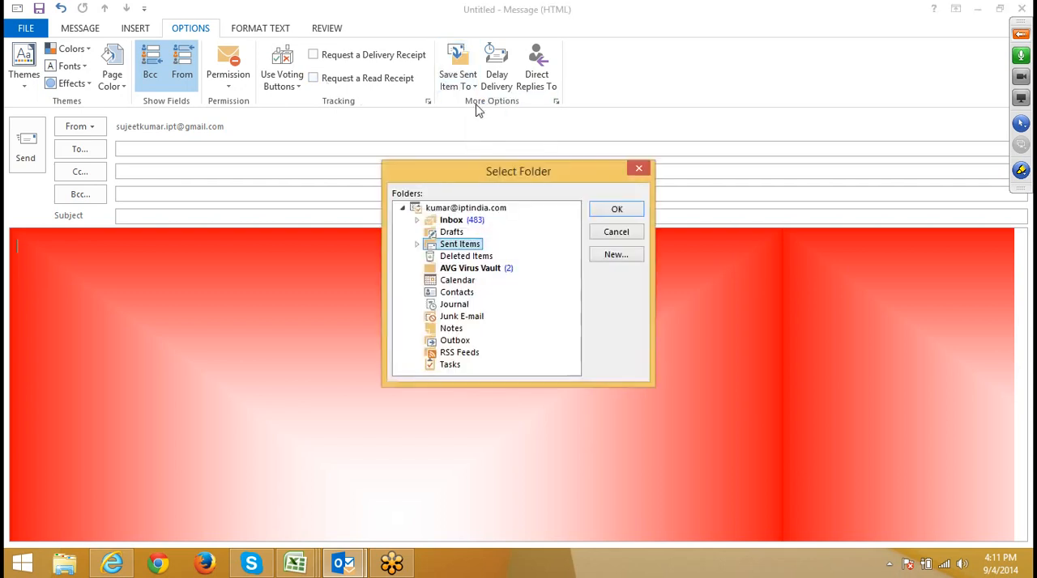
pyautogui.click(417, 244)
pyautogui.click(417, 244)
pyautogui.click(416, 221)
pyautogui.click(416, 222)
pyautogui.click(417, 244)
pyautogui.click(444, 258)
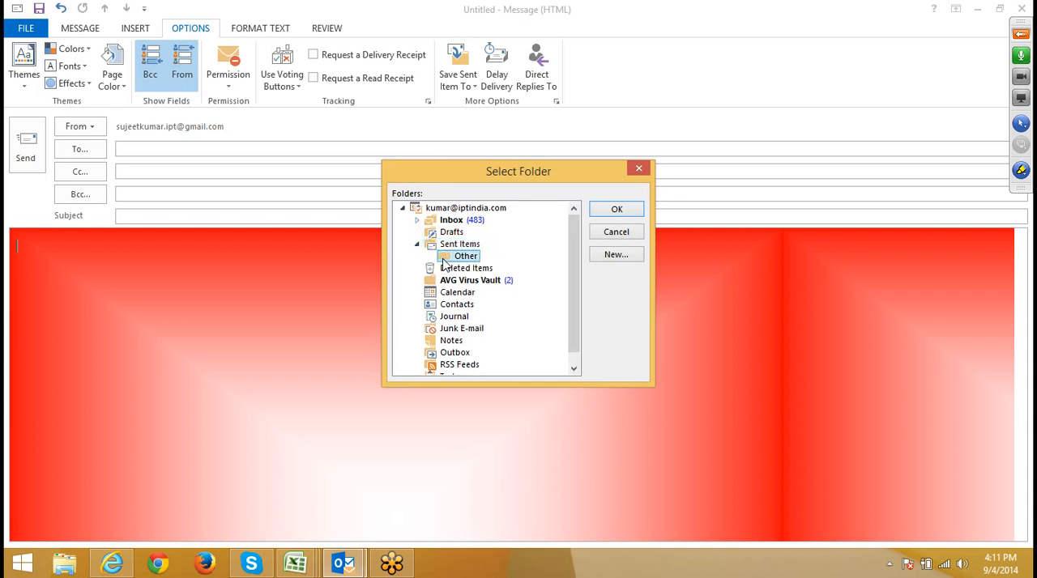
pyautogui.click(617, 213)
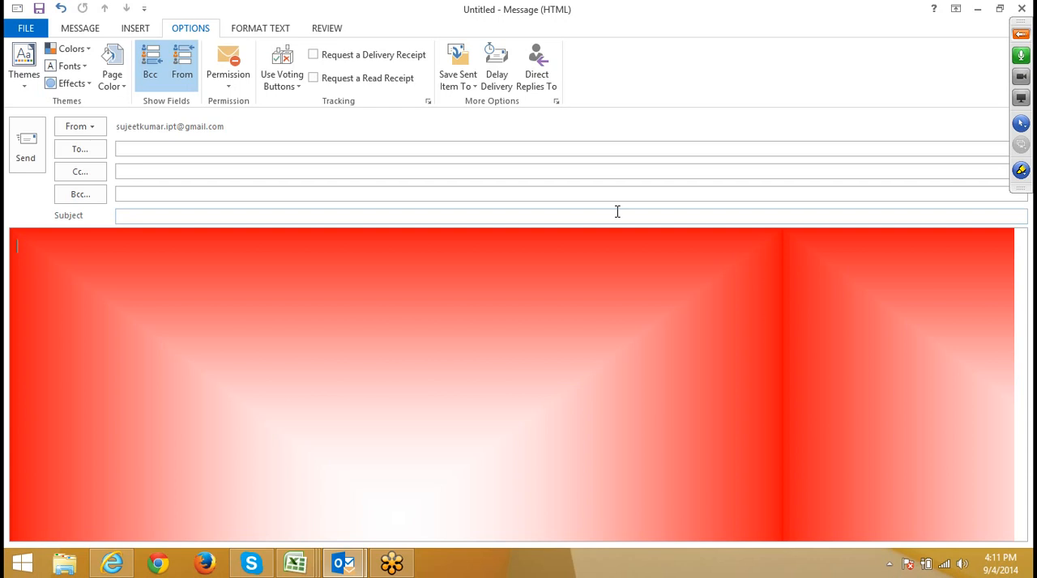
# Step: Delay the message's delivery so that it is not delivered before 5:00 PM on 9/4/2014
pyautogui.click(506, 67)
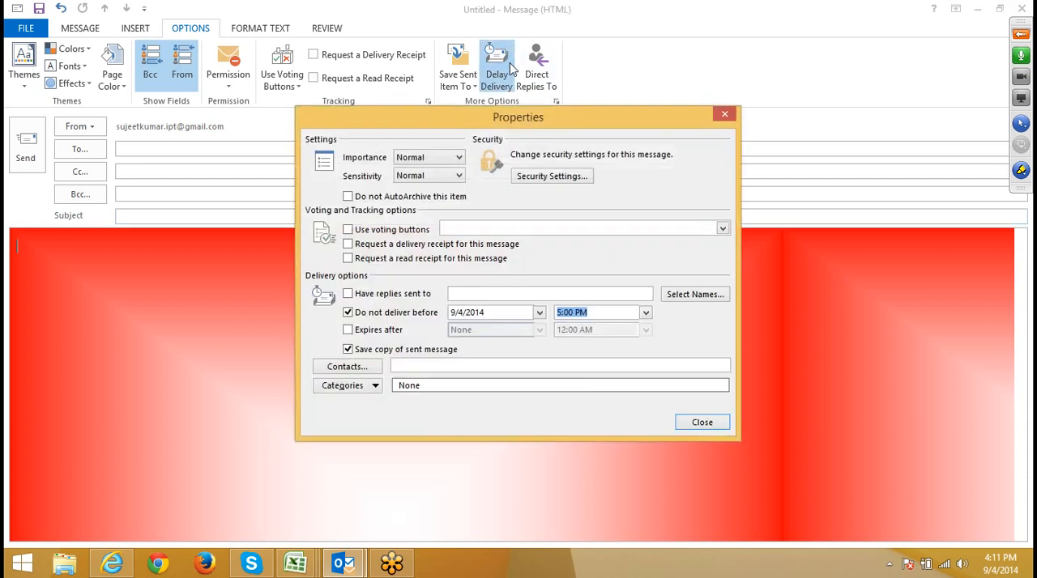
pyautogui.moveTo(522, 118); pyautogui.dragTo(516, 130)
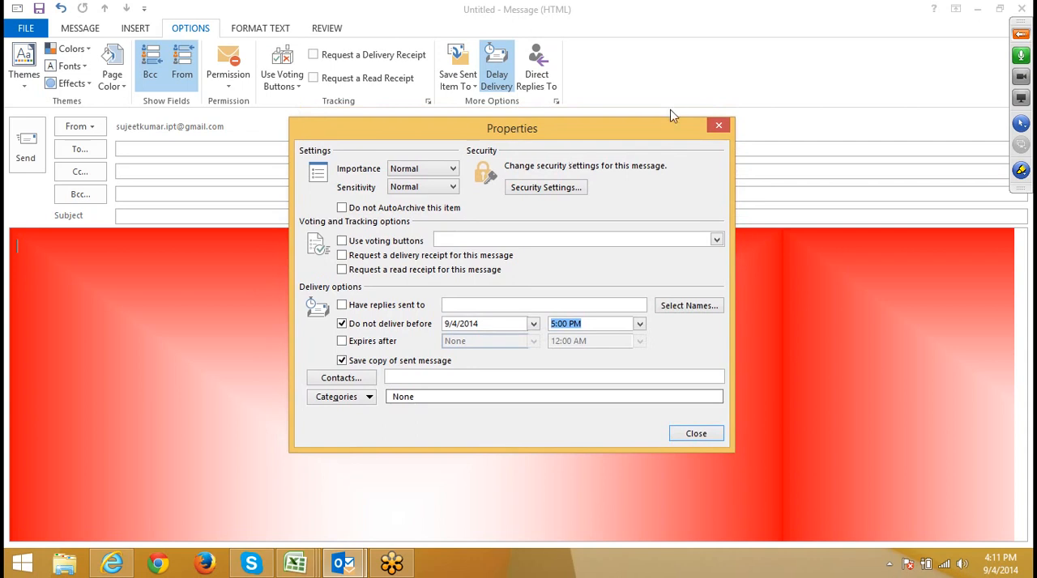
pyautogui.click(716, 123)
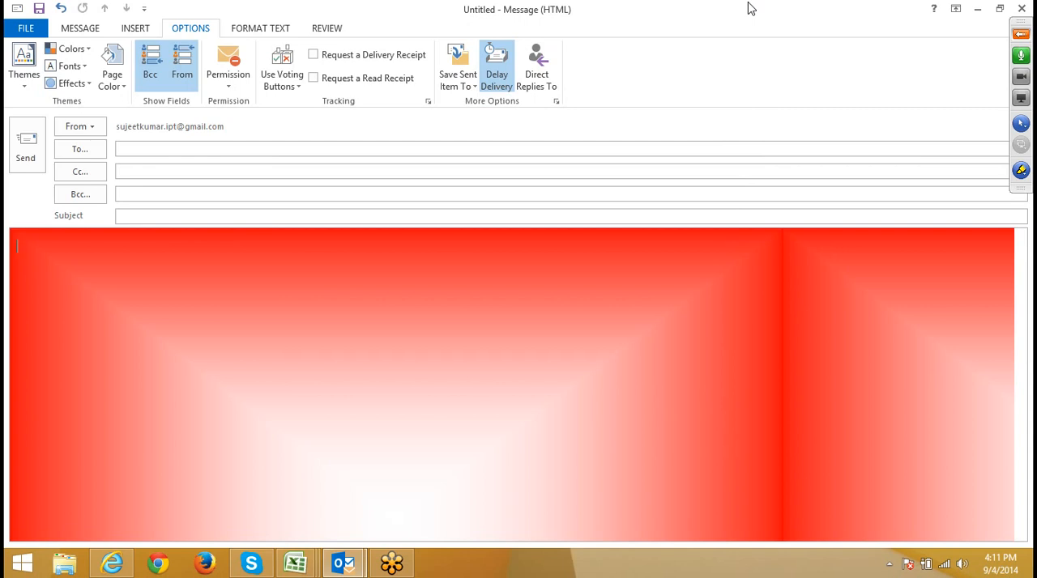
pyautogui.click(503, 101)
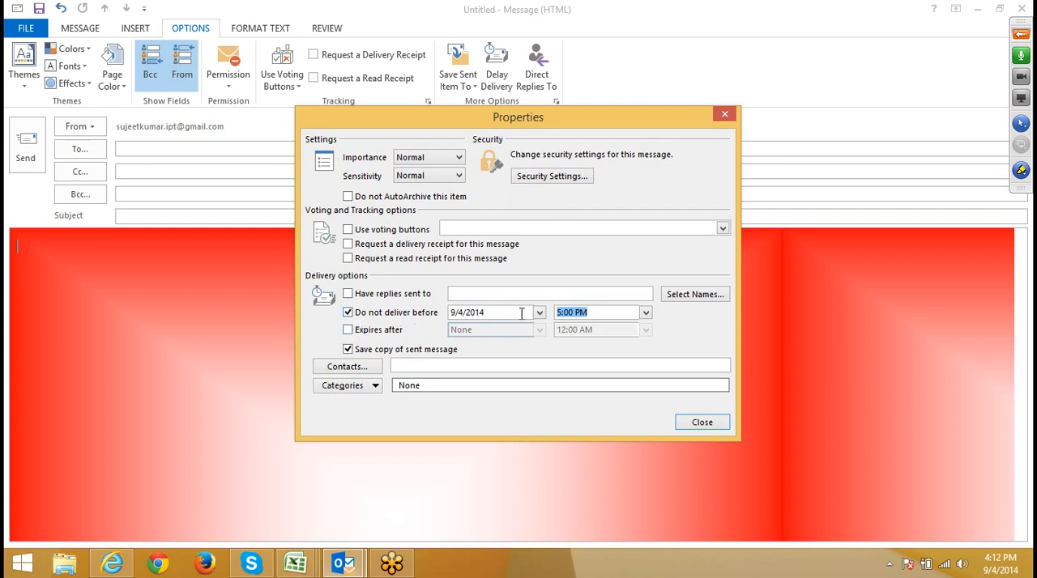
pyautogui.click(591, 313)
pyautogui.moveTo(591, 313); pyautogui.dragTo(560, 309)
pyautogui.click(565, 292)
pyautogui.click(704, 423)
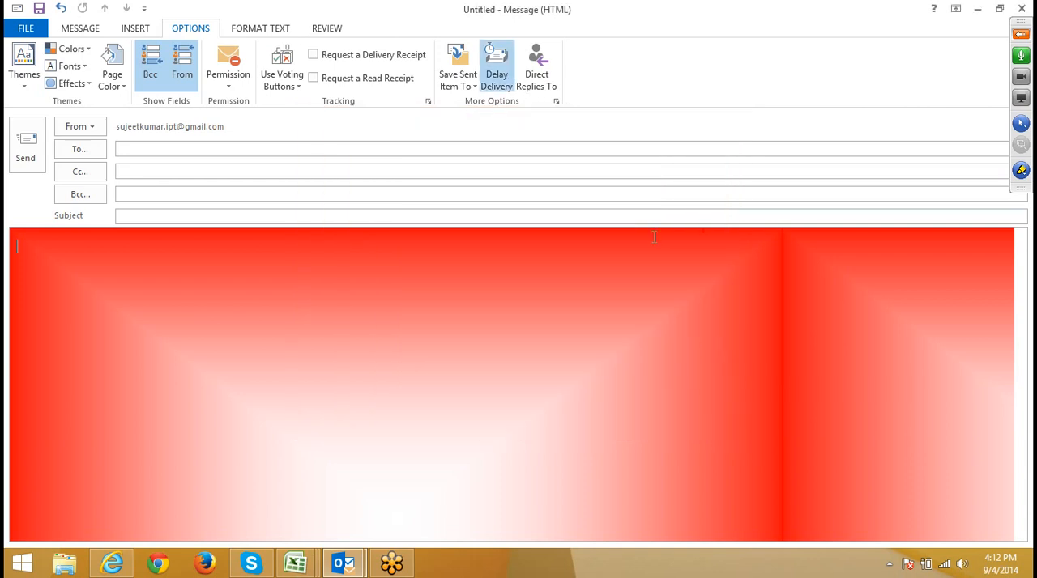
# Step: Direct replies to the account owner's address and keep the delivery delay at 5:00 PM on 9/4/2014
pyautogui.click(537, 76)
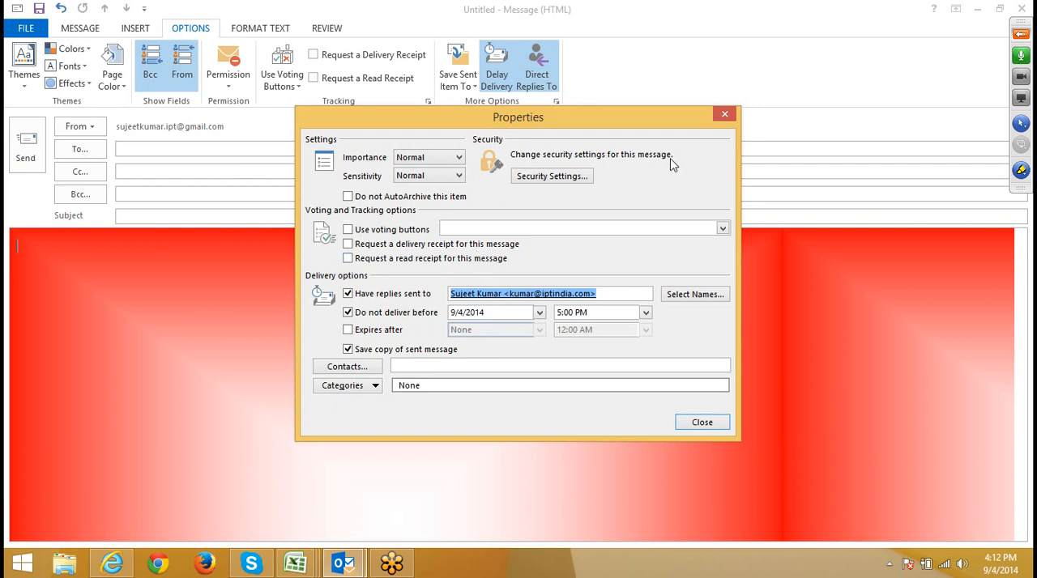
pyautogui.click(726, 121)
pyautogui.click(497, 87)
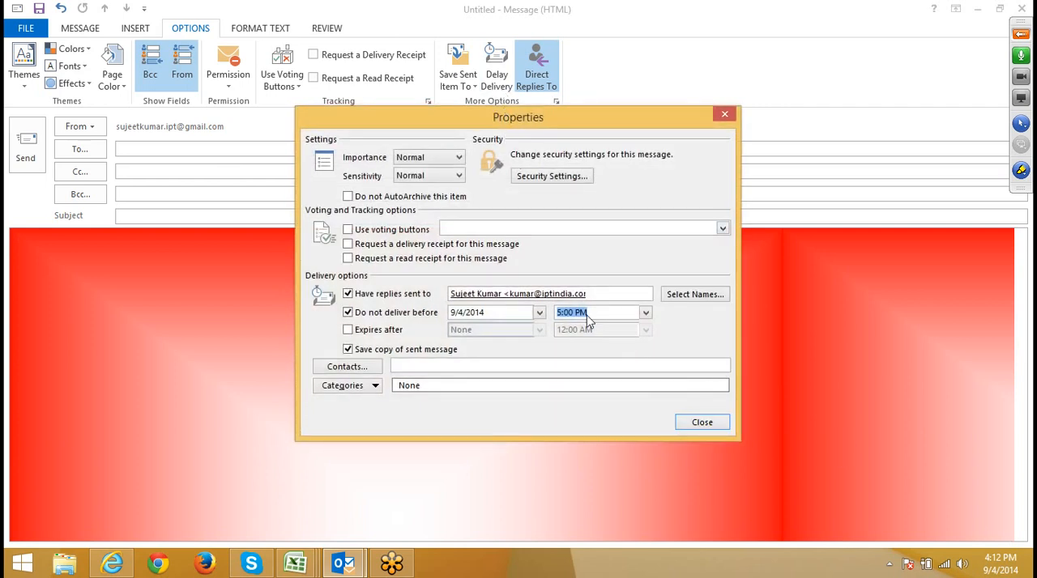
pyautogui.moveTo(1015, 568)
pyautogui.click(702, 422)
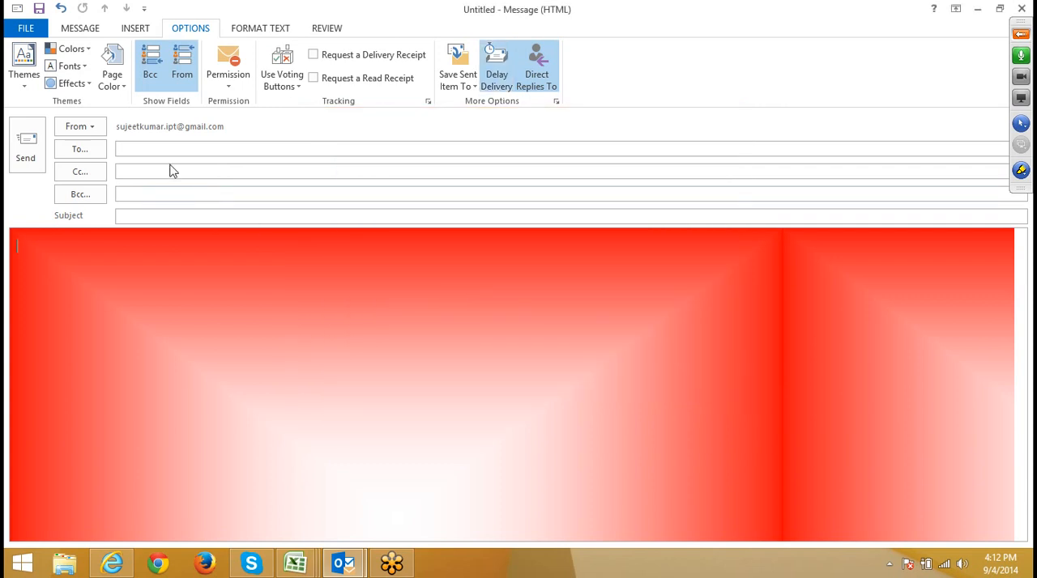
# Step: Fill in the recipient's e-mail address, the subject Test and the body text hi, and send the message
pyautogui.click(166, 147)
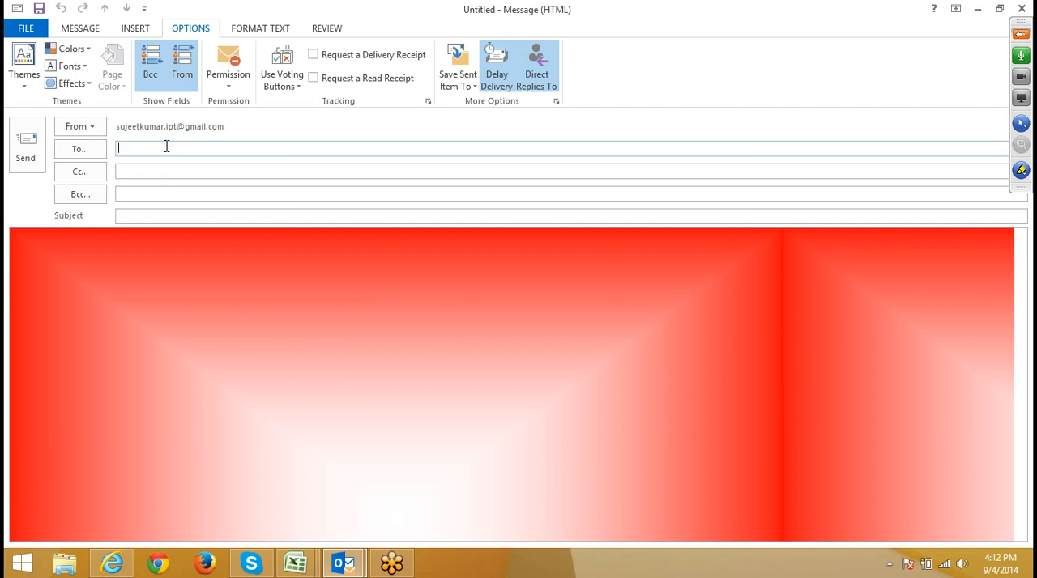
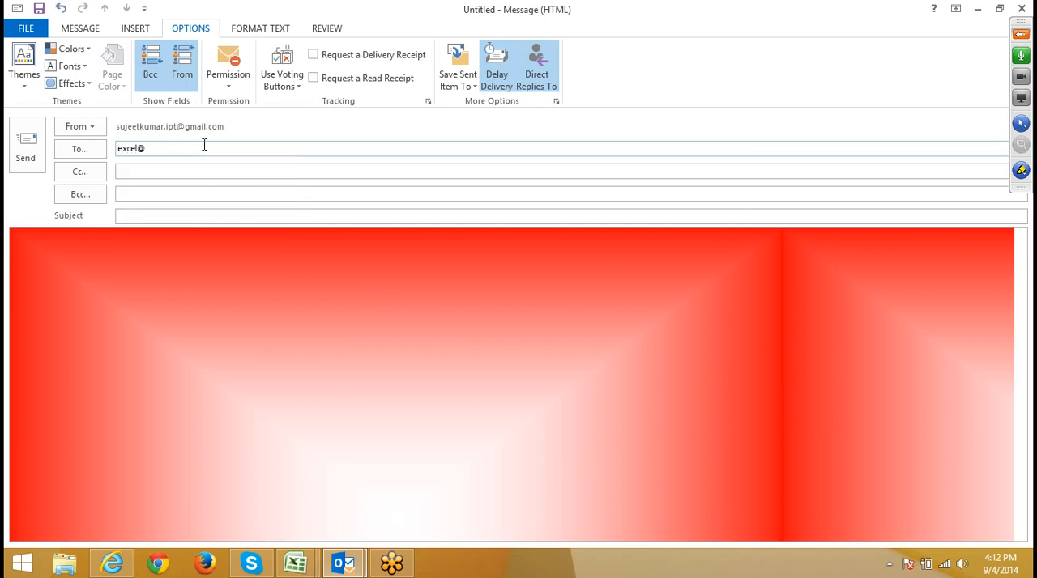
pyautogui.press('Tab')
pyautogui.press('Tab')
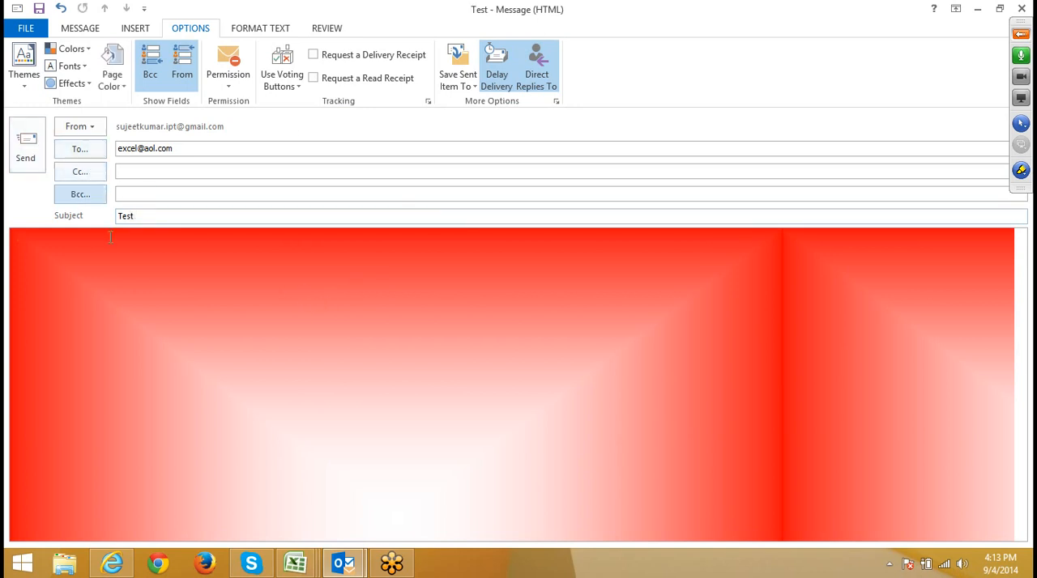
pyautogui.write('hi')
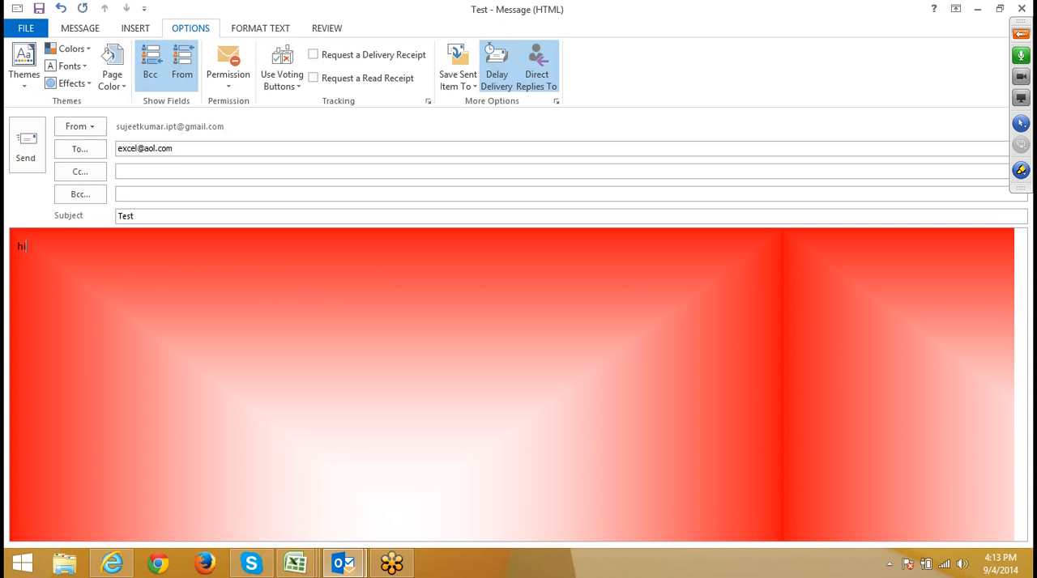
pyautogui.click(28, 154)
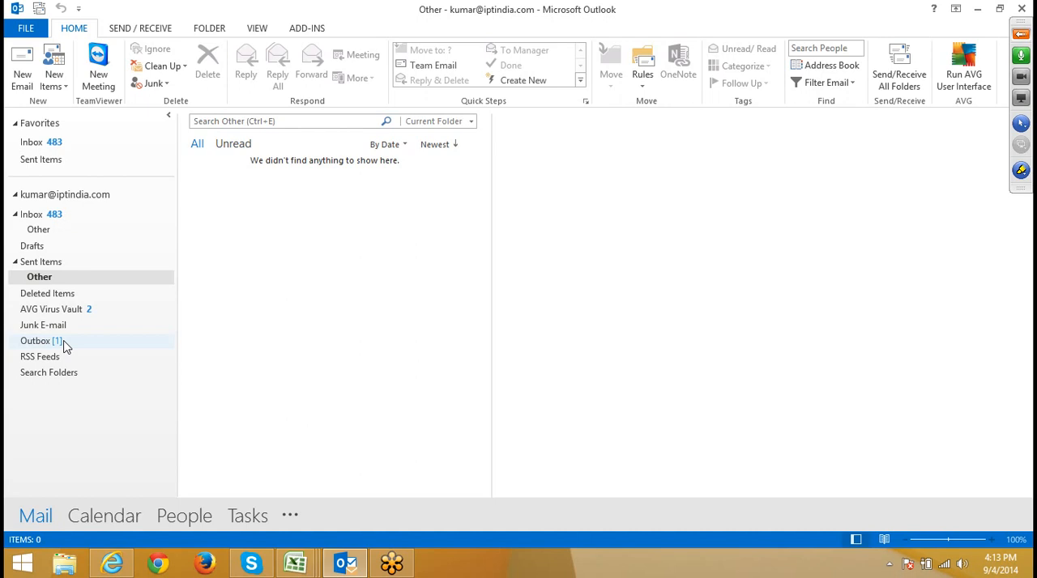
# Step: Run Send/Receive for all folders while viewing the Outbox, and return to the Inbox
pyautogui.click(64, 343)
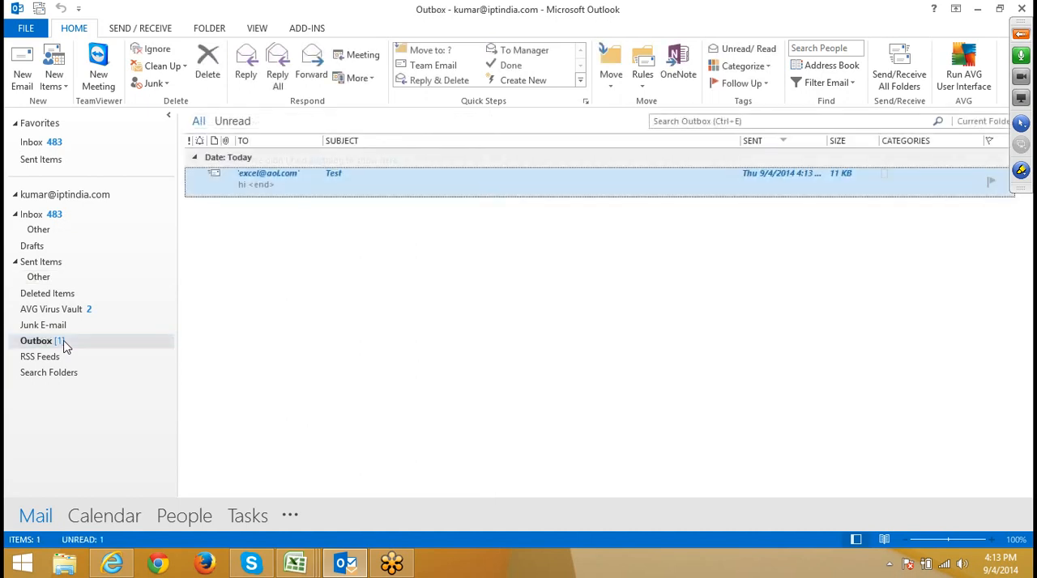
pyautogui.click(898, 72)
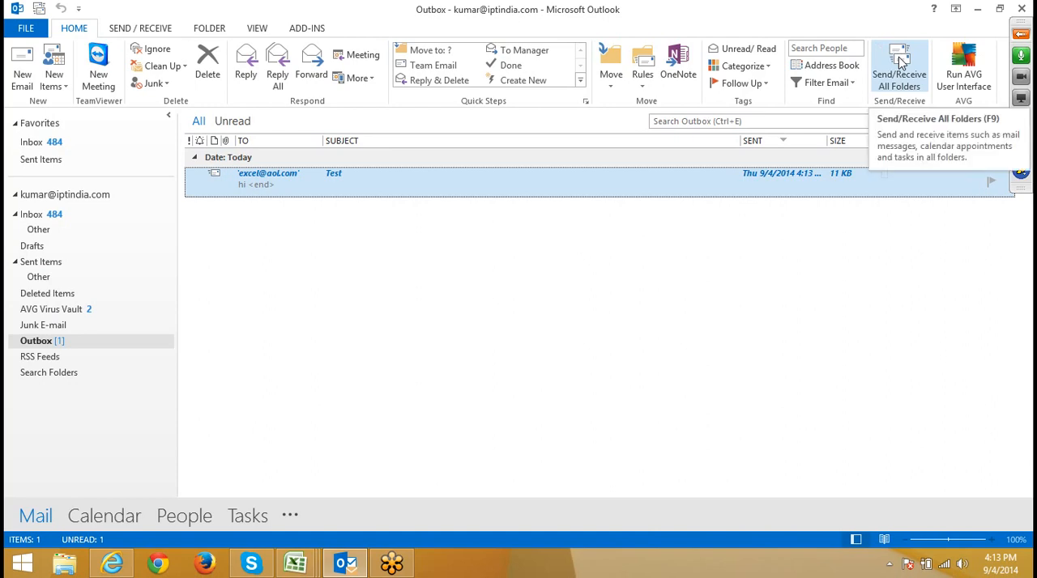
pyautogui.click(62, 213)
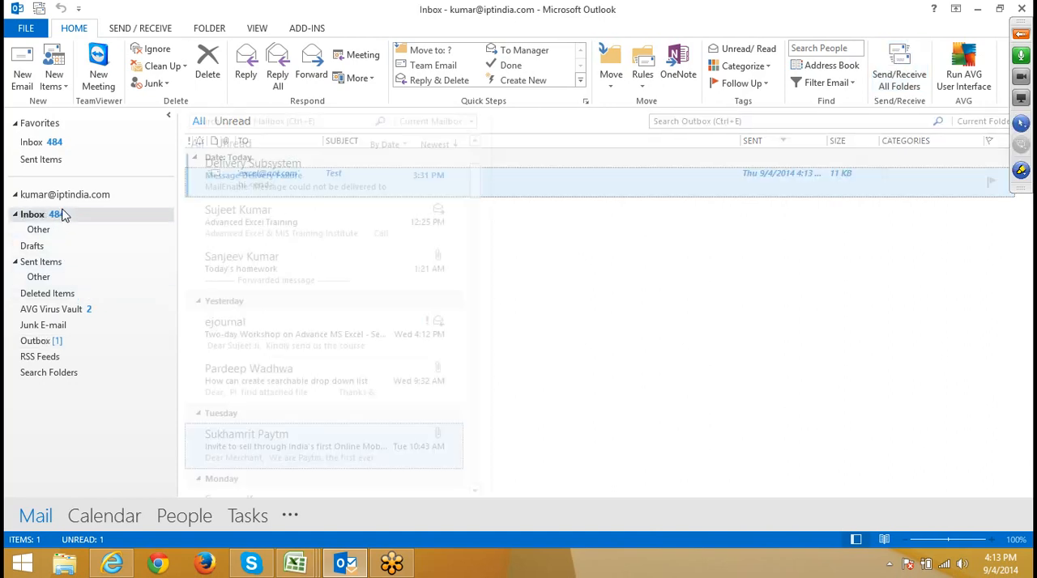
# Step: Start a new e-mail and look at its insert and permission options
pyautogui.click(24, 81)
pyautogui.click(128, 343)
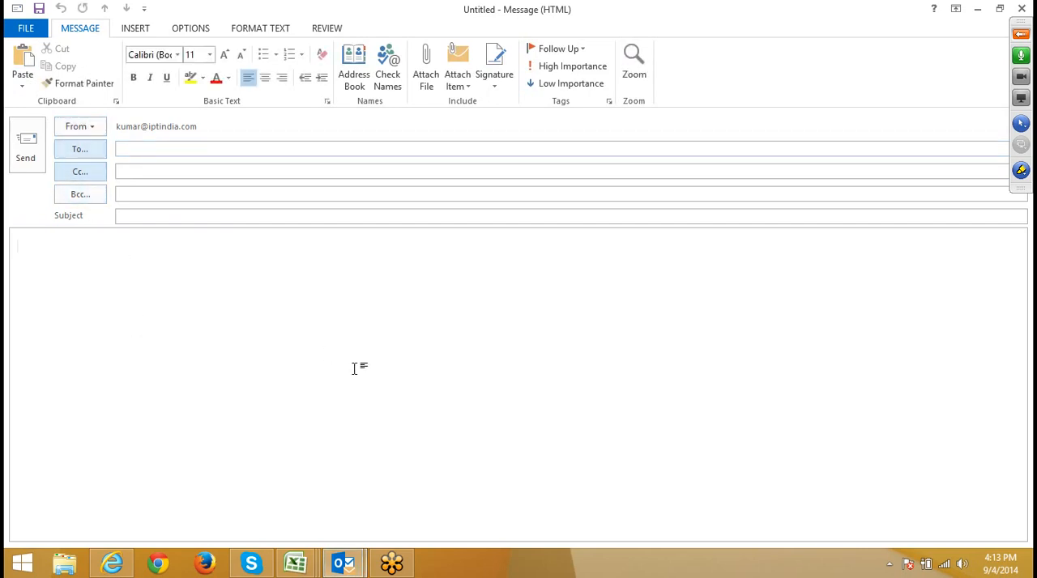
pyautogui.click(133, 30)
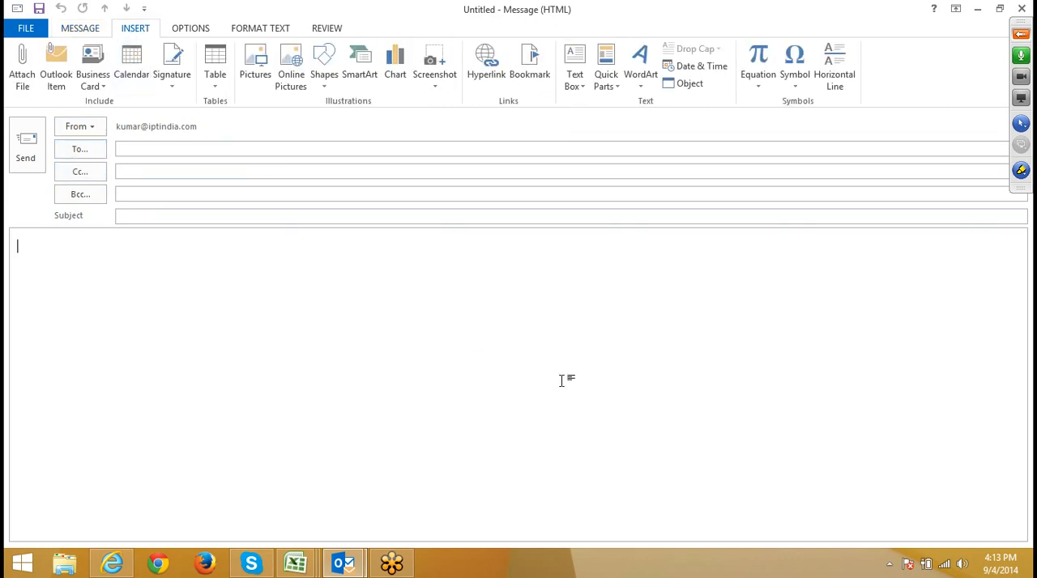
pyautogui.click(195, 29)
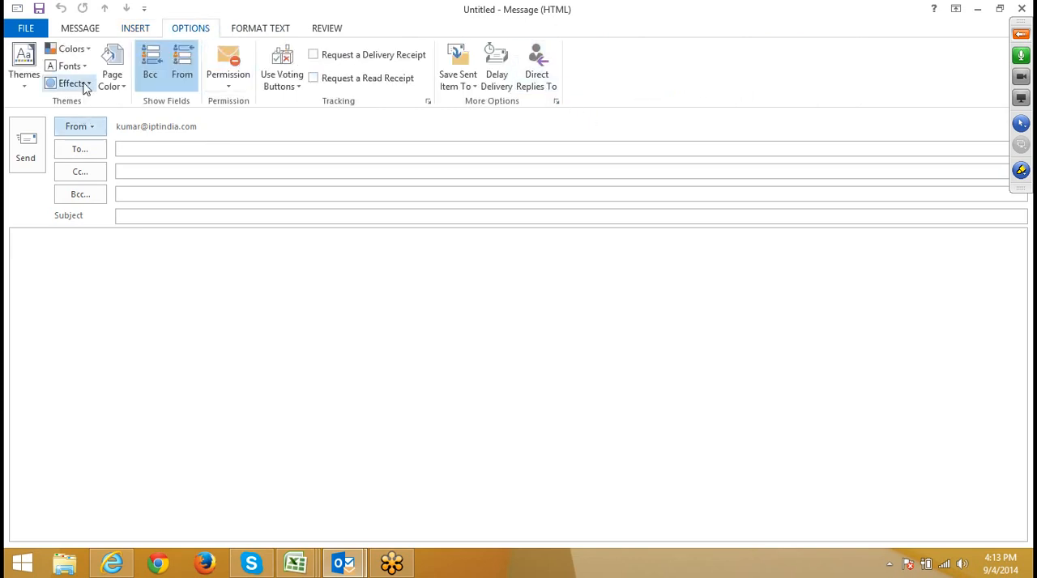
pyautogui.click(225, 88)
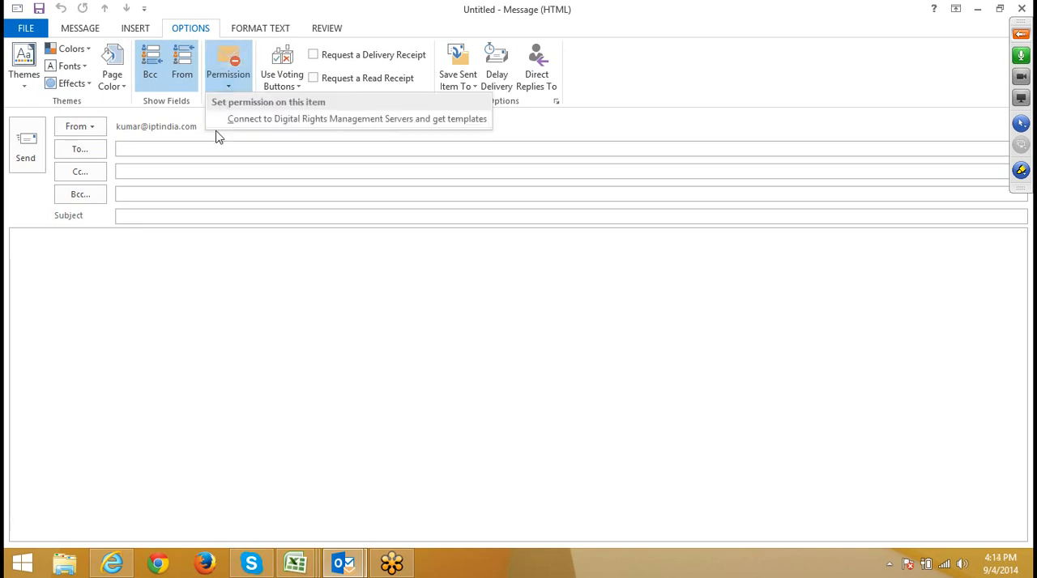
pyautogui.click(279, 274)
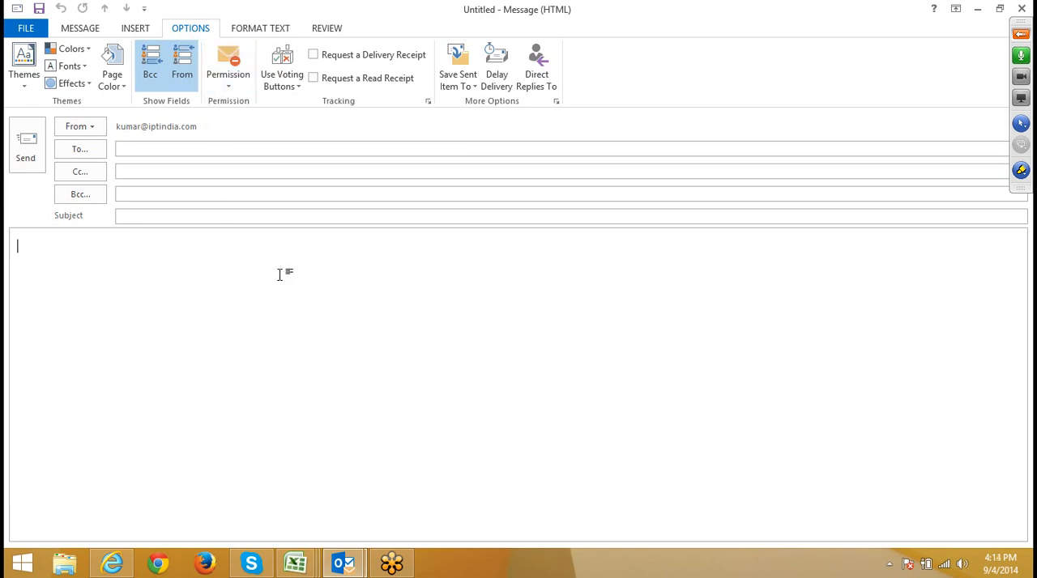